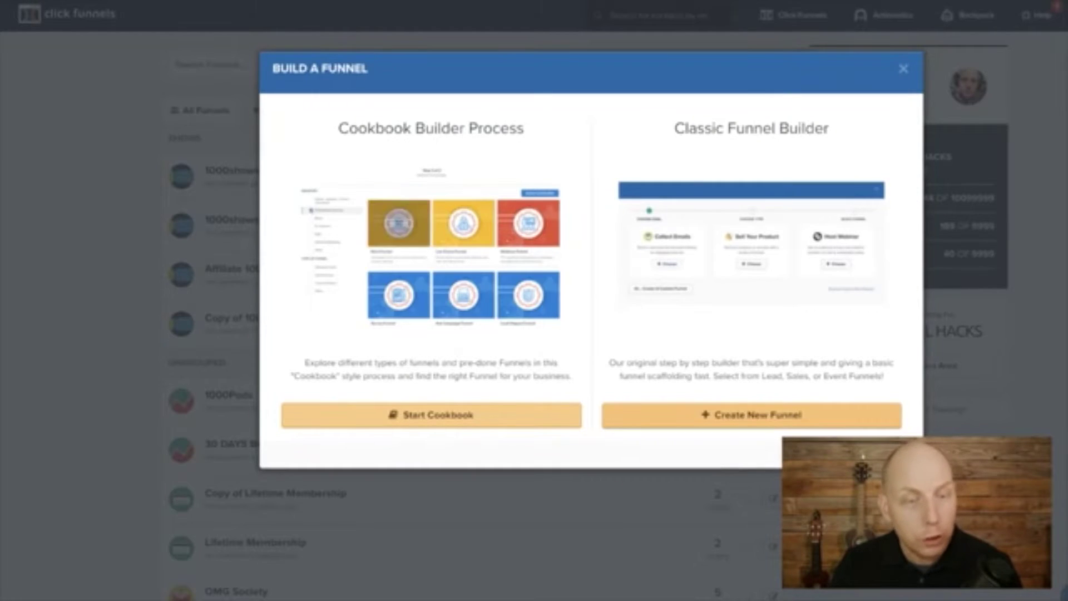
- Build a new funnel with the Classic Funnel Builder, using the Collect Emails goal and the name "Email capture Demo"
{"action": "scroll", "coordinate": [534, 300], "scroll_direction": "down", "scroll_amount": 3}
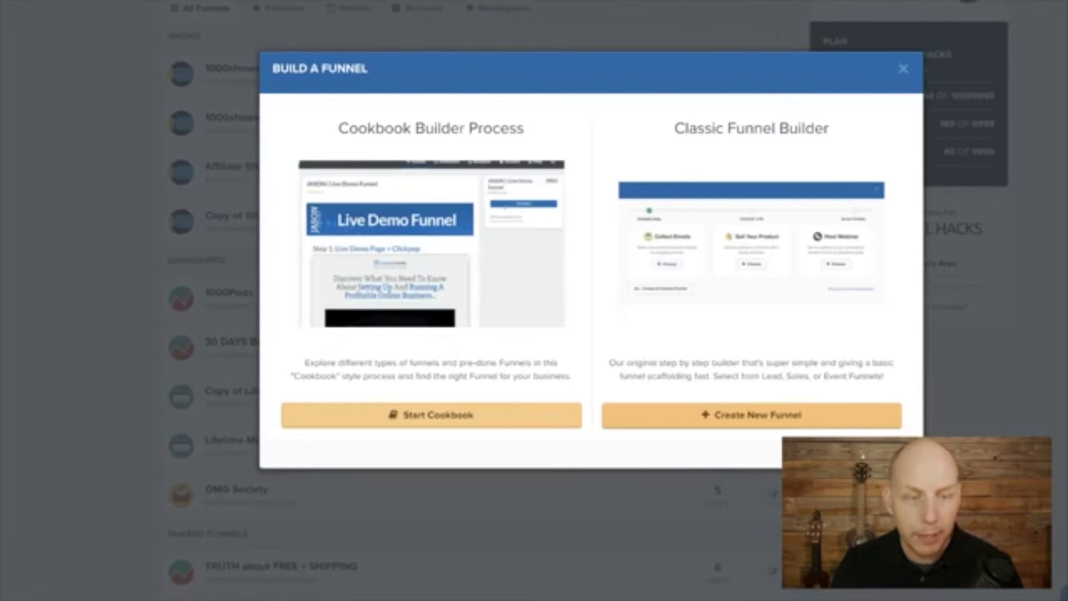
{"action": "scroll", "coordinate": [534, 301], "scroll_direction": "up", "scroll_amount": 3}
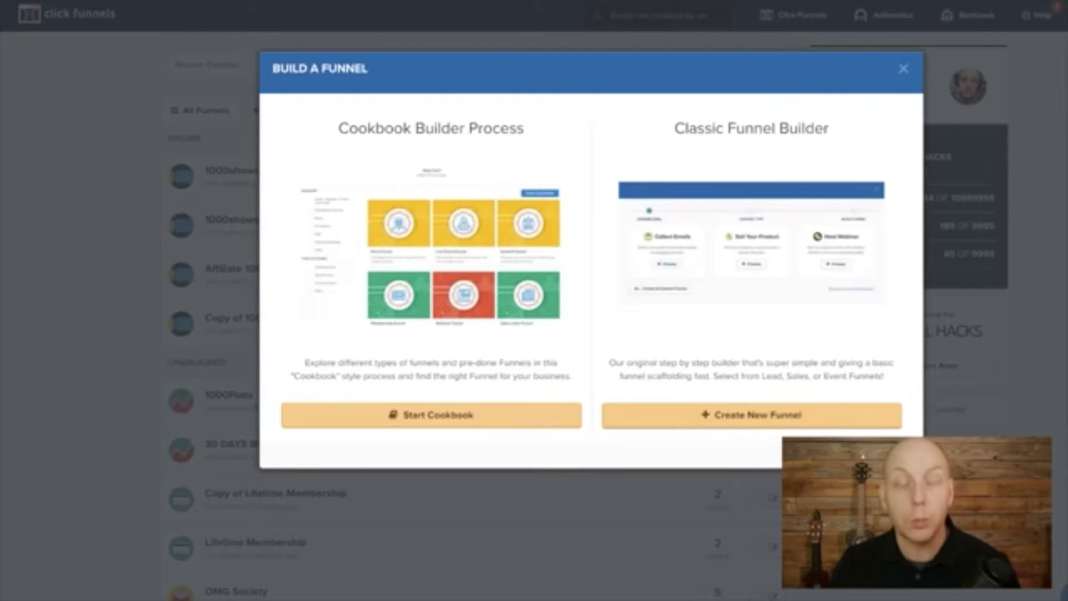
{"action": "left_click", "coordinate": [752, 415]}
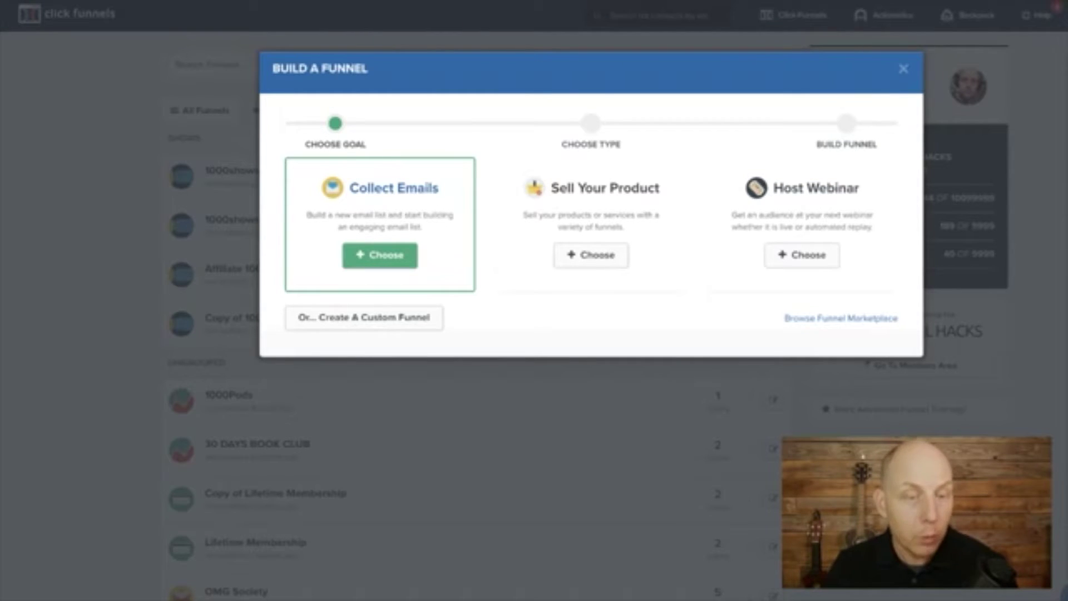
{"action": "left_click", "coordinate": [379, 256]}
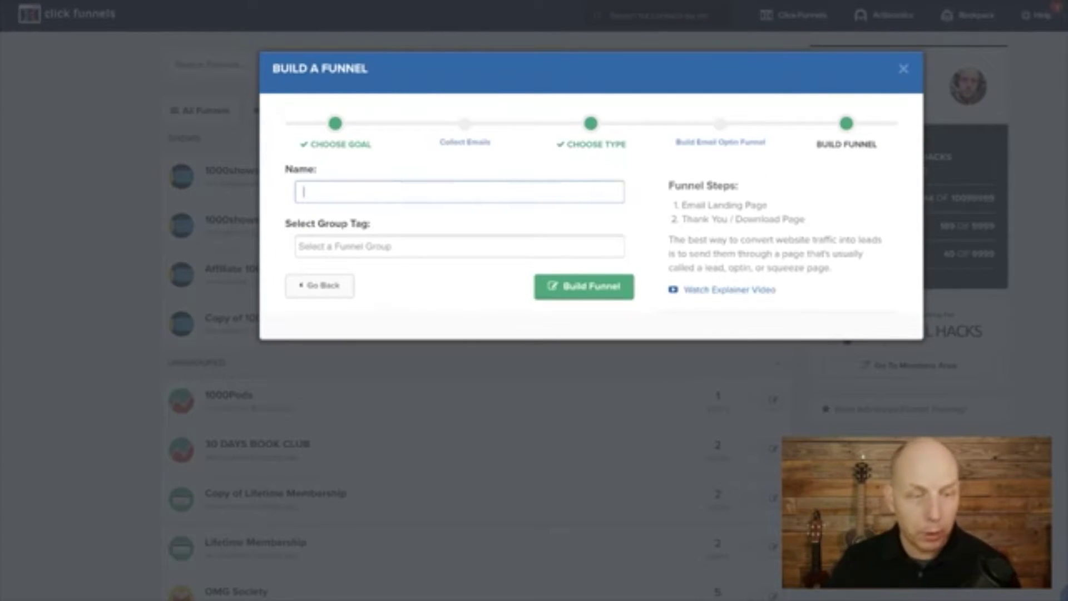
{"action": "left_click", "coordinate": [411, 192]}
{"action": "type", "text": "Email capture Demo"}
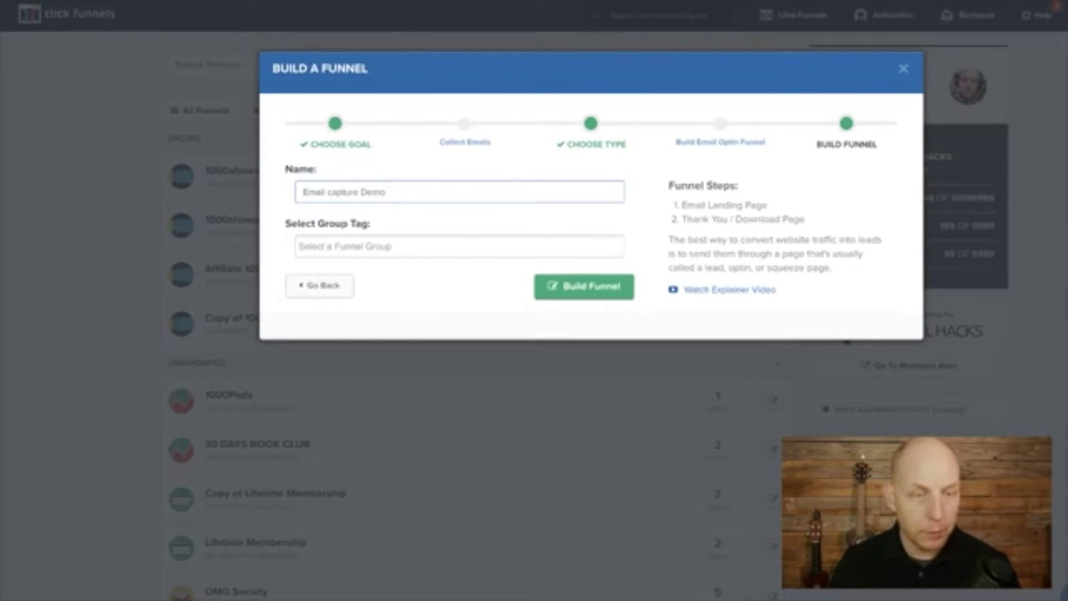
{"action": "left_click", "coordinate": [584, 286]}
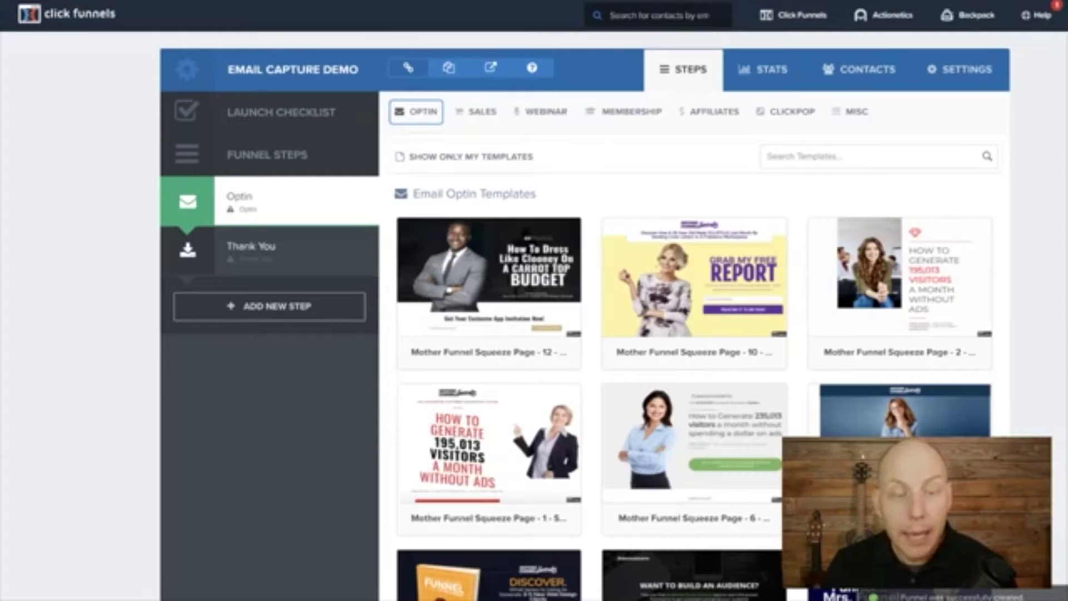
- Browse the email optin templates available for the funnel's Optin step
{"action": "scroll", "coordinate": [490, 250], "scroll_direction": "down", "scroll_amount": 1}
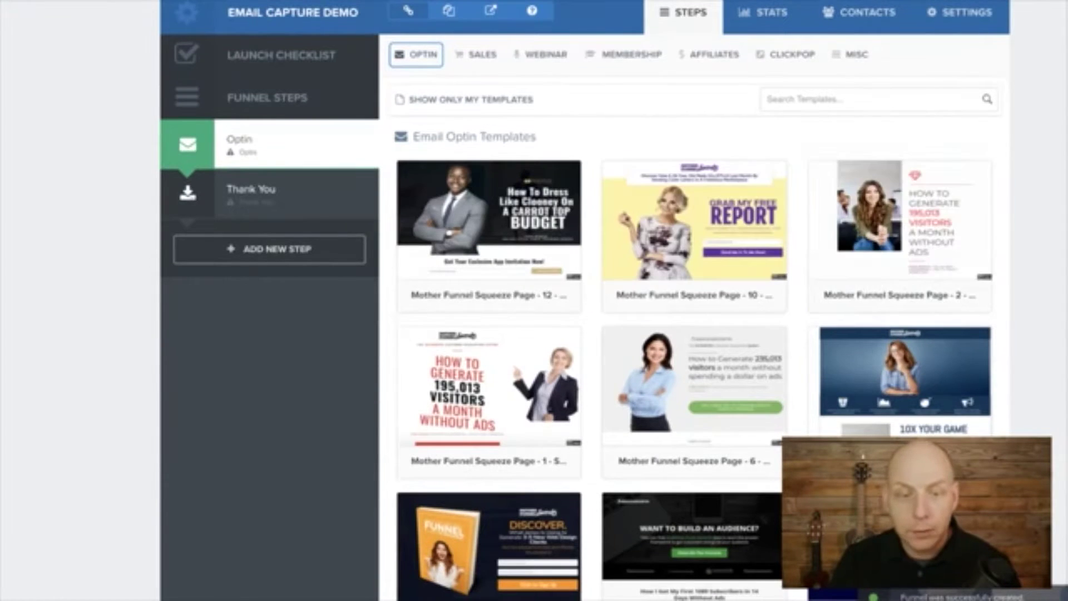
{"action": "scroll", "coordinate": [490, 261], "scroll_direction": "down", "scroll_amount": 2}
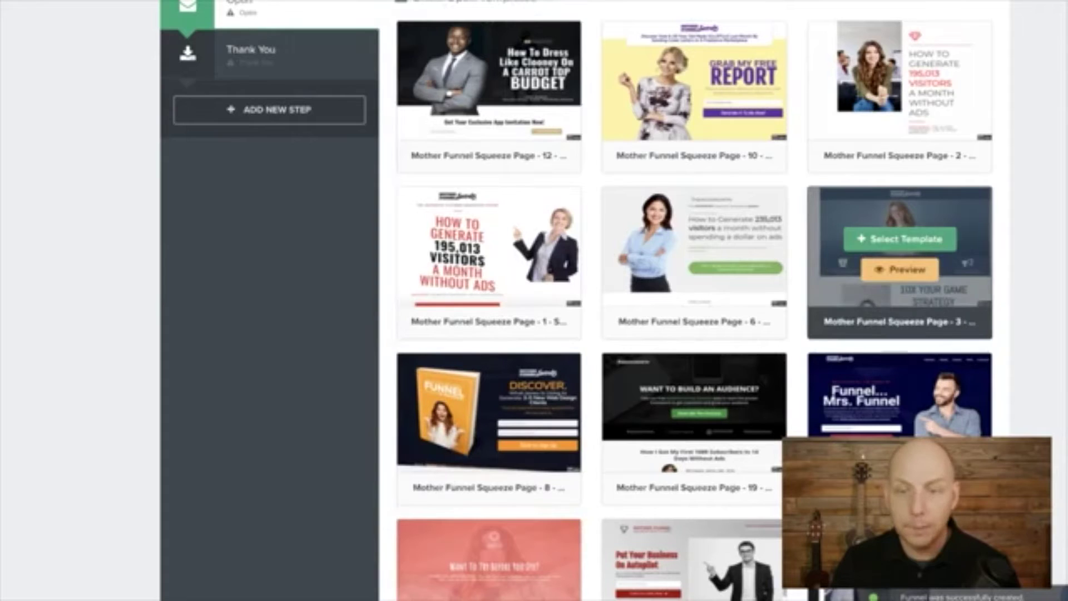
{"action": "scroll", "coordinate": [900, 273], "scroll_direction": "down", "scroll_amount": 3}
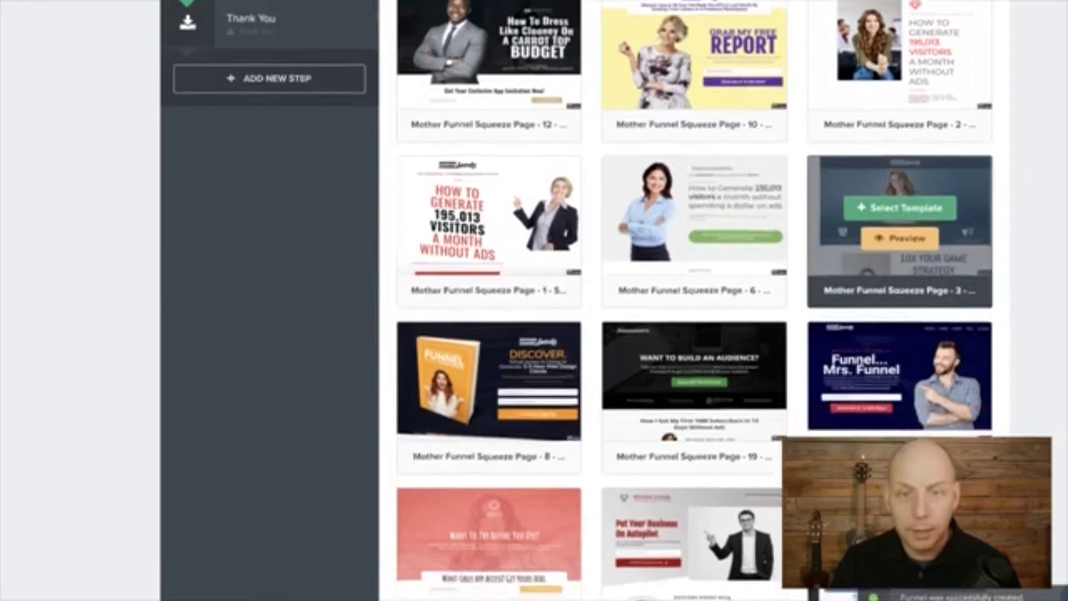
{"action": "scroll", "coordinate": [489, 184], "scroll_direction": "down", "scroll_amount": 1}
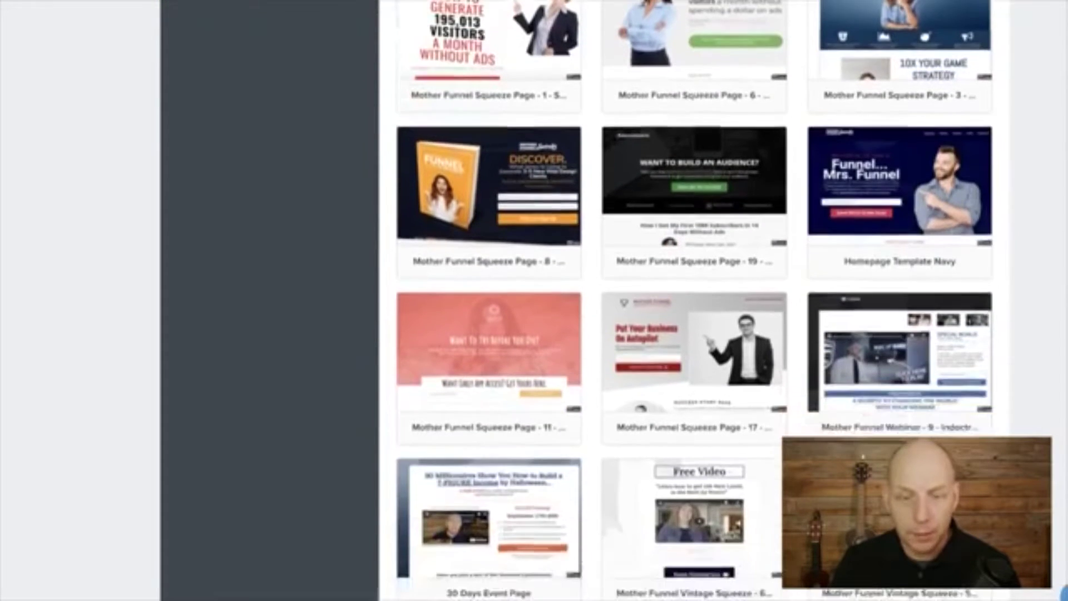
{"action": "scroll", "coordinate": [489, 183], "scroll_direction": "up", "scroll_amount": 3}
{"action": "scroll", "coordinate": [489, 250], "scroll_direction": "up", "scroll_amount": 5}
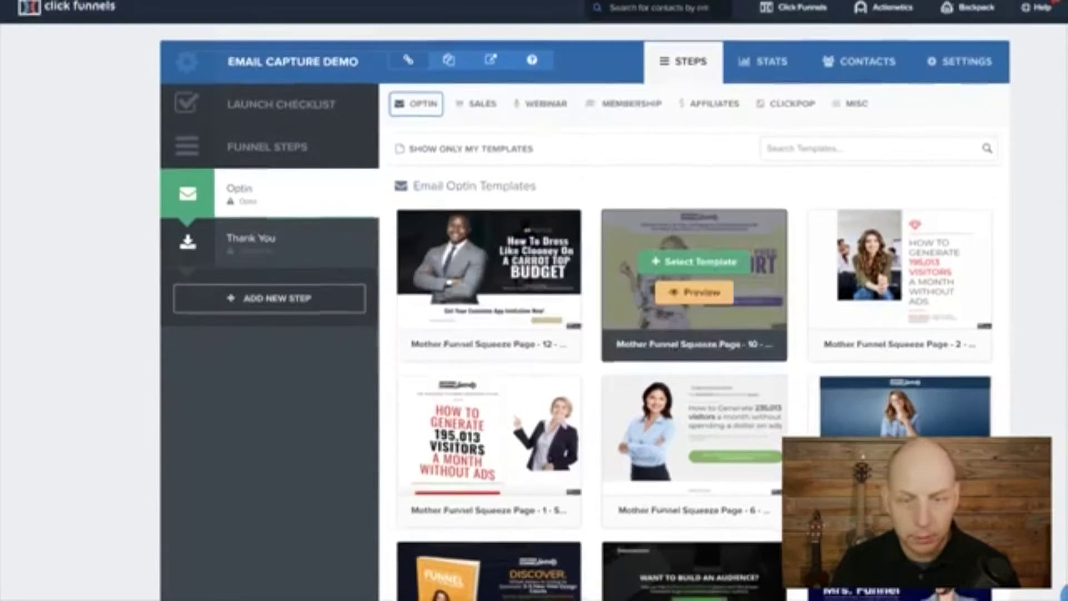
{"action": "scroll", "coordinate": [899, 222], "scroll_direction": "down", "scroll_amount": 2}
{"action": "scroll", "coordinate": [900, 222], "scroll_direction": "down", "scroll_amount": 3}
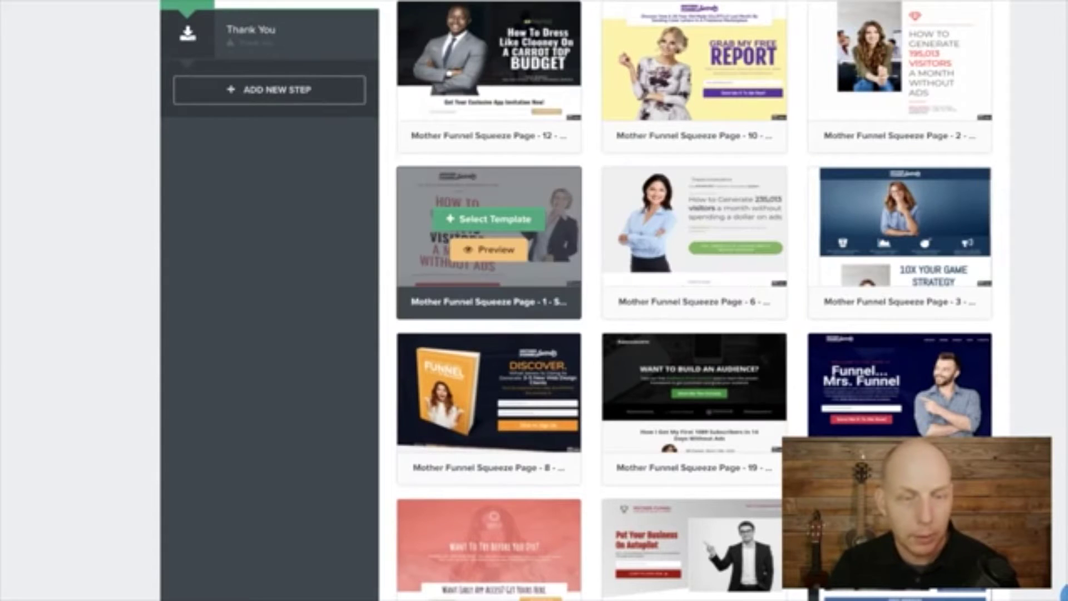
{"action": "scroll", "coordinate": [490, 234], "scroll_direction": "down", "scroll_amount": 1}
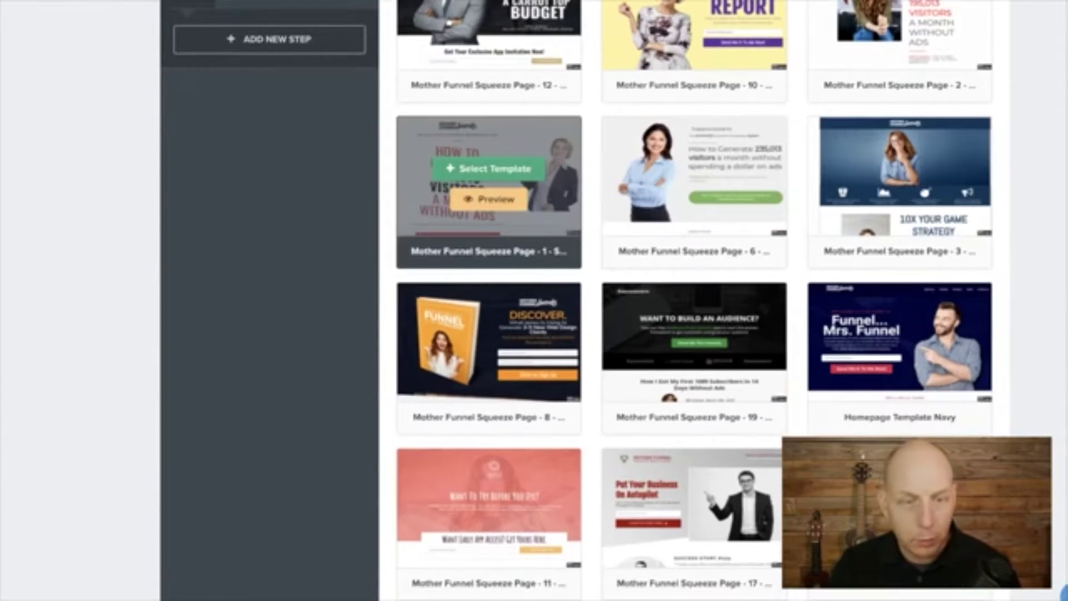
- Preview the Mother Funnel Squeeze Page - 1 template, including its sign-up popup, and close the preview
{"action": "left_click", "coordinate": [488, 199]}
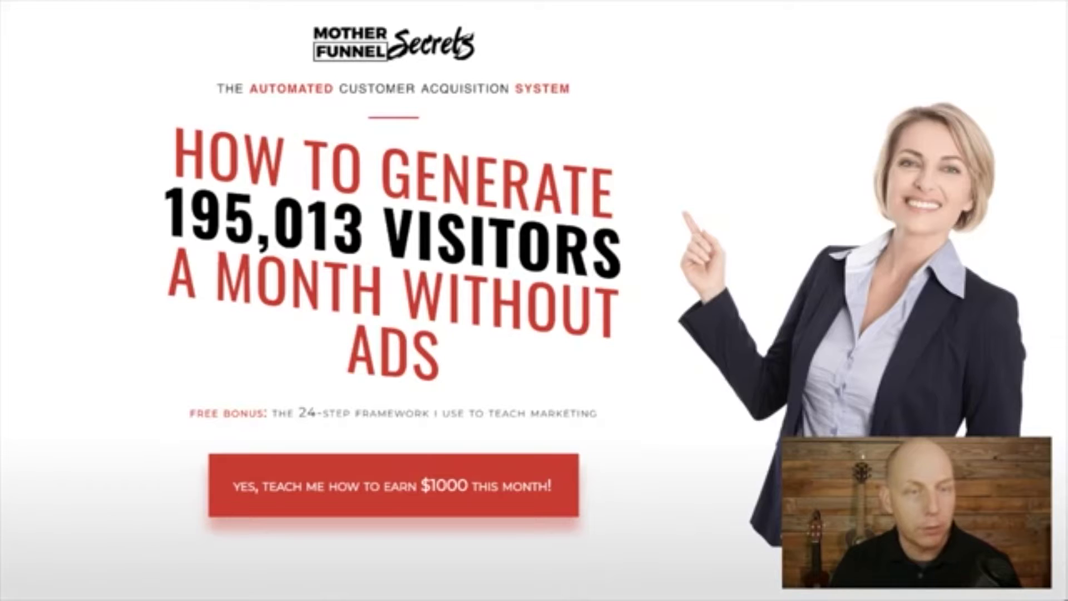
{"action": "scroll", "coordinate": [534, 300], "scroll_direction": "down", "scroll_amount": 1}
{"action": "scroll", "coordinate": [534, 300], "scroll_direction": "up", "scroll_amount": 1}
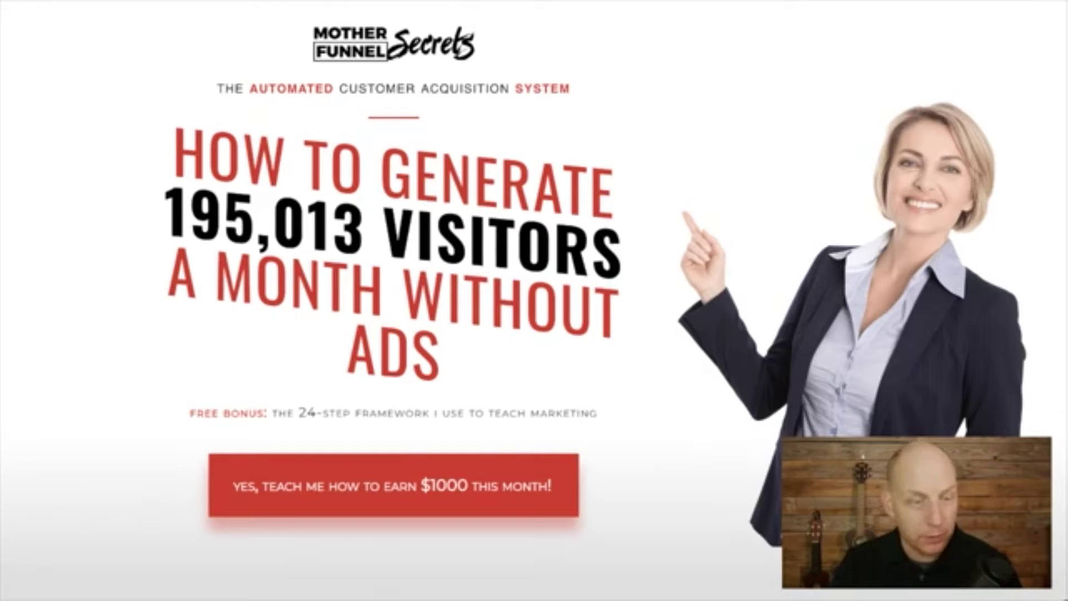
{"action": "scroll", "coordinate": [534, 300], "scroll_direction": "down", "scroll_amount": 2}
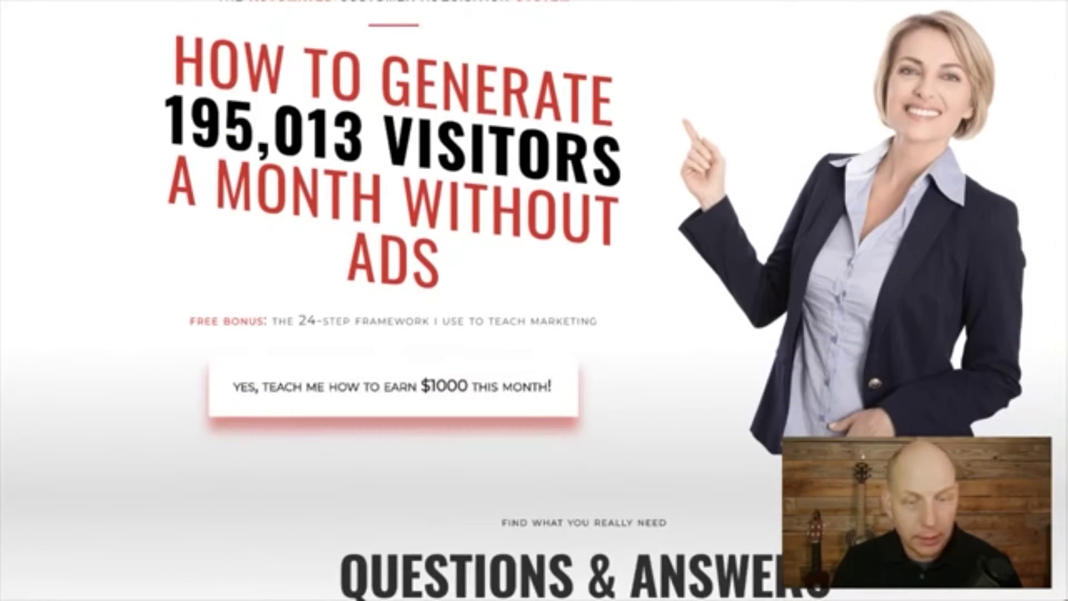
{"action": "left_click", "coordinate": [394, 392]}
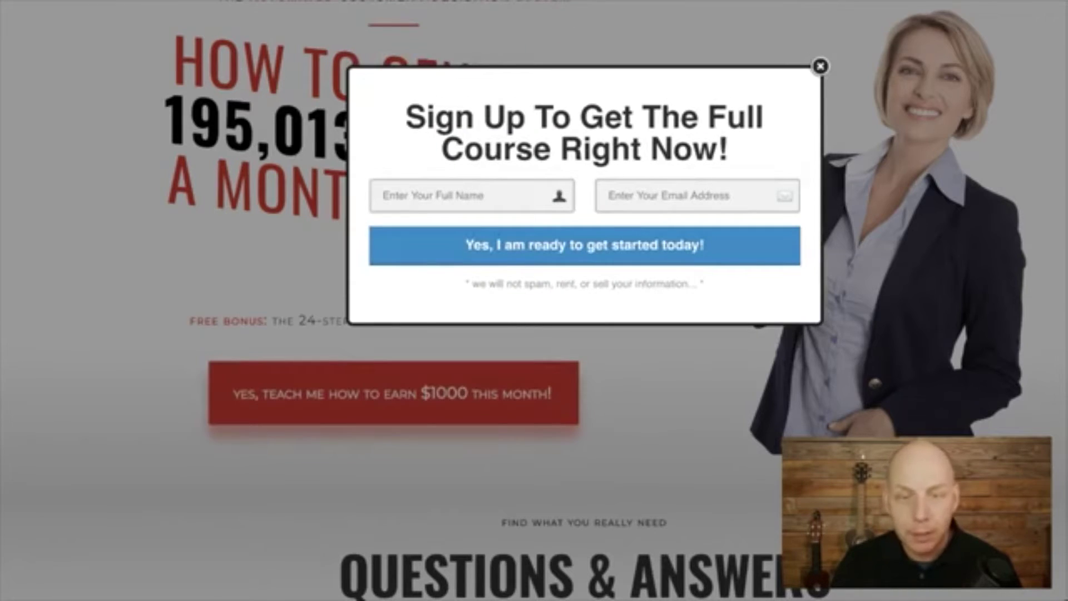
{"action": "left_click", "coordinate": [820, 66]}
{"action": "scroll", "coordinate": [534, 301], "scroll_direction": "up", "scroll_amount": 2}
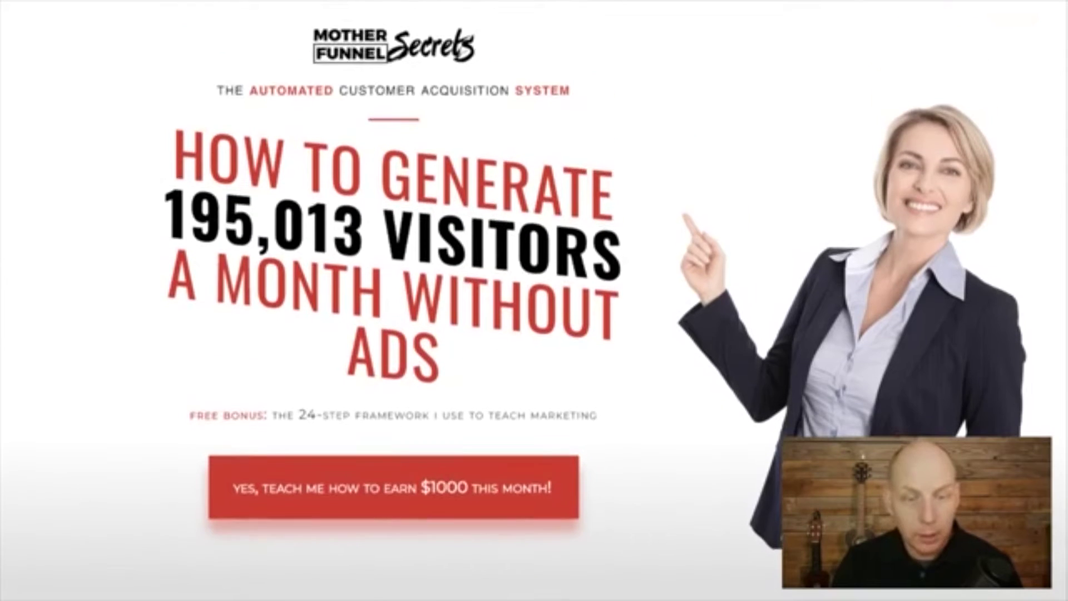
{"action": "scroll", "coordinate": [534, 300], "scroll_direction": "down", "scroll_amount": 10}
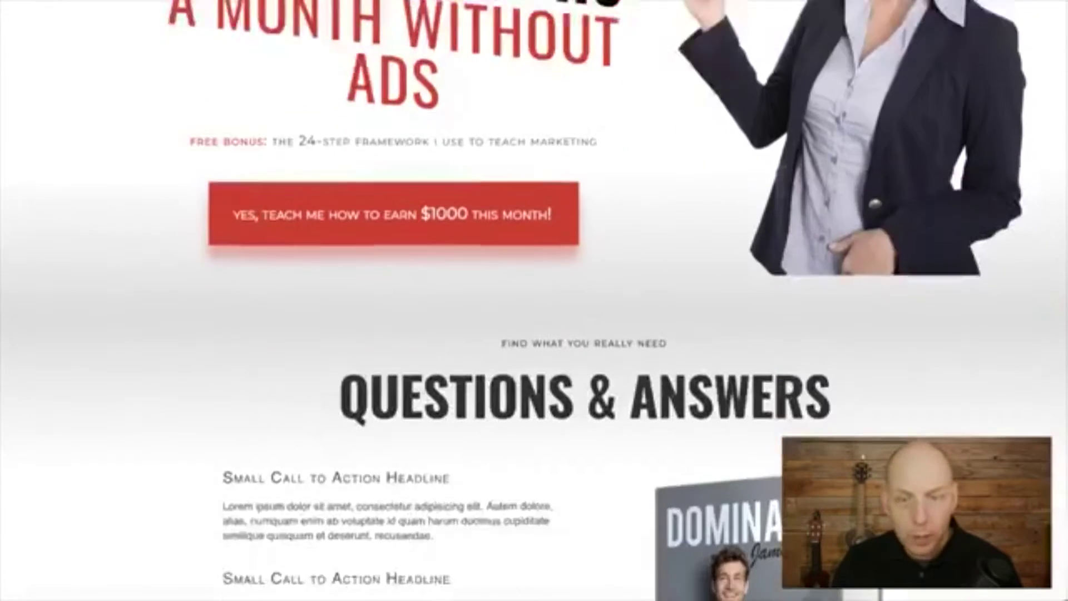
{"action": "scroll", "coordinate": [534, 300], "scroll_direction": "up", "scroll_amount": 10}
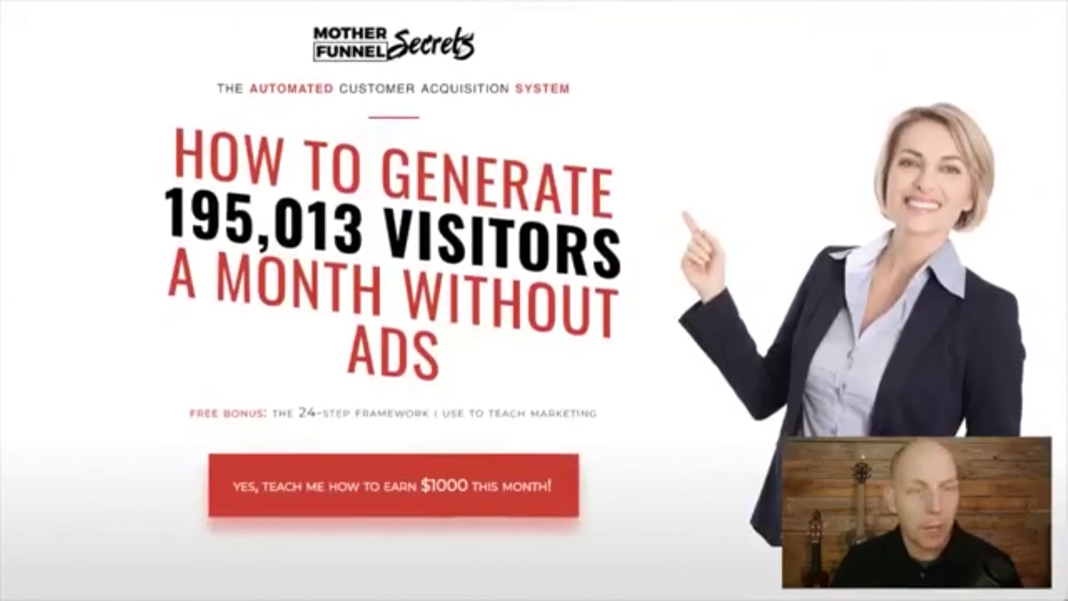
{"action": "key", "text": "super+w"}
- Find the "Just Opt-In" template, Mother Funnel Squeeze Page - 14, among the optin templates and preview it
{"action": "scroll", "coordinate": [694, 134], "scroll_direction": "down", "scroll_amount": 4}
{"action": "scroll", "coordinate": [694, 144], "scroll_direction": "down", "scroll_amount": 7}
{"action": "scroll", "coordinate": [695, 167], "scroll_direction": "down", "scroll_amount": 3}
{"action": "scroll", "coordinate": [899, 167], "scroll_direction": "down", "scroll_amount": 2}
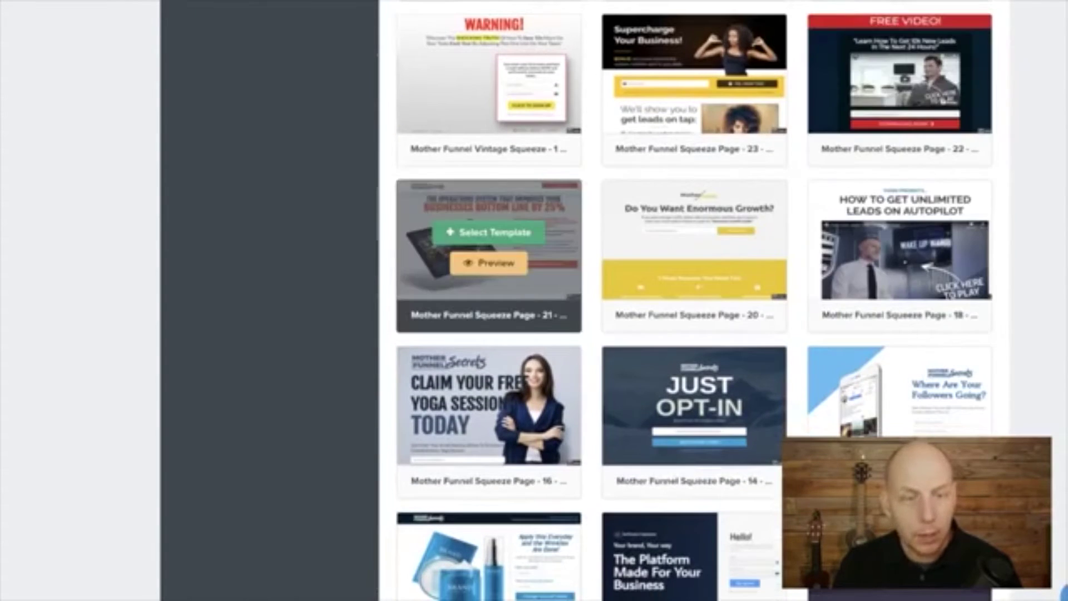
{"action": "scroll", "coordinate": [557, 250], "scroll_direction": "down", "scroll_amount": 1}
{"action": "scroll", "coordinate": [694, 233], "scroll_direction": "down", "scroll_amount": 2}
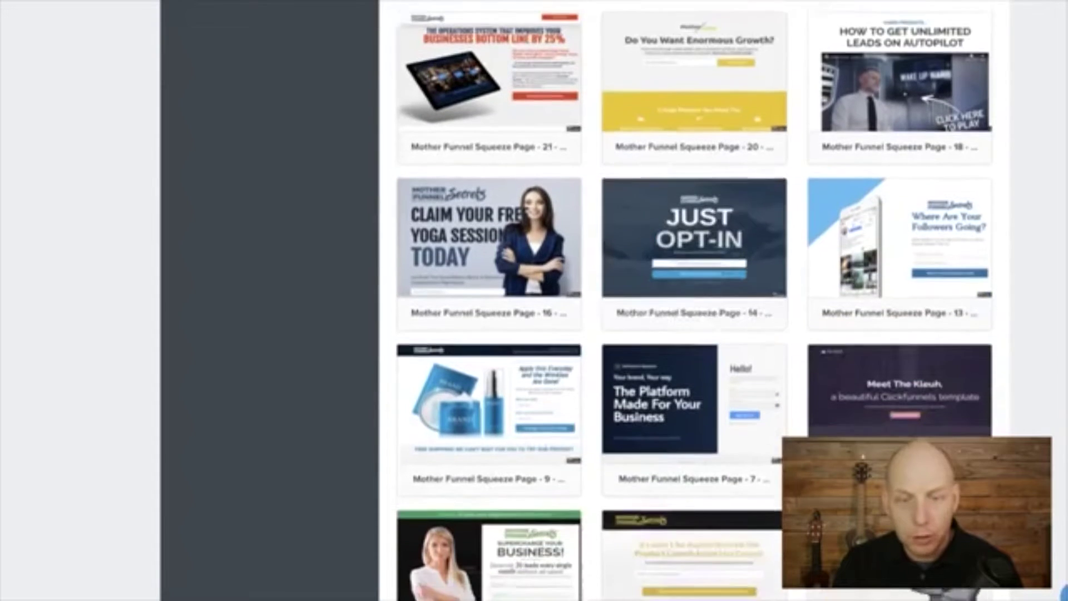
{"action": "left_click", "coordinate": [694, 243]}
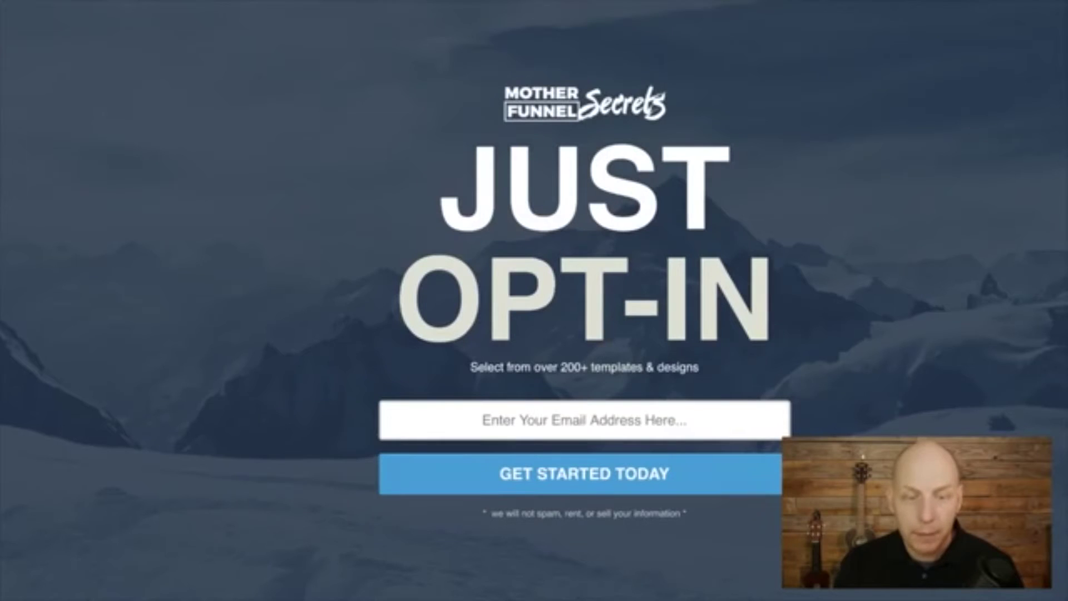
{"action": "scroll", "coordinate": [584, 278], "scroll_direction": "down", "scroll_amount": 1}
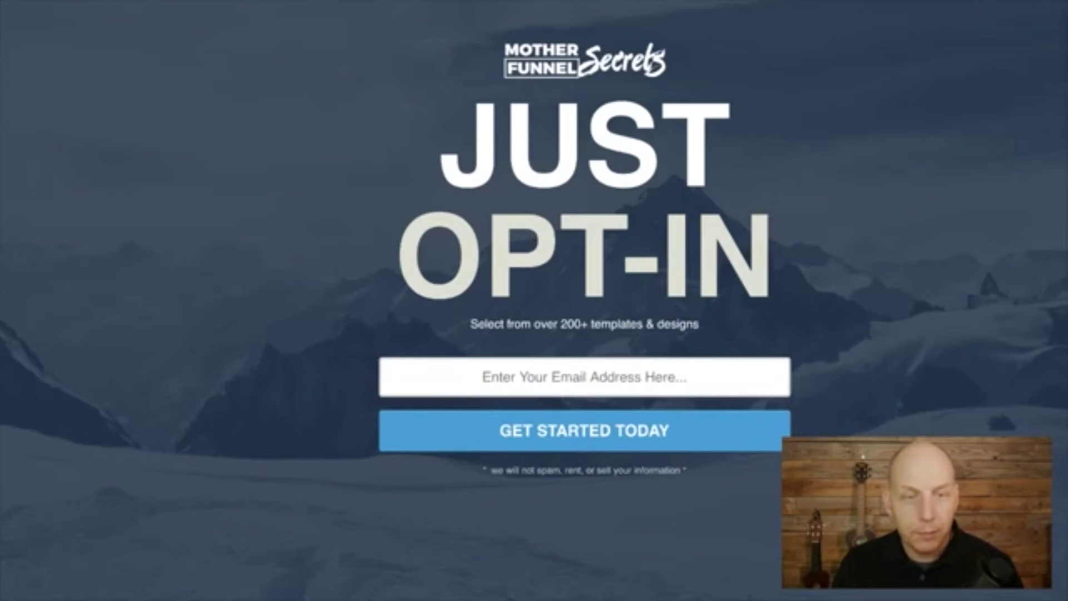
{"action": "scroll", "coordinate": [584, 278], "scroll_direction": "up", "scroll_amount": 1}
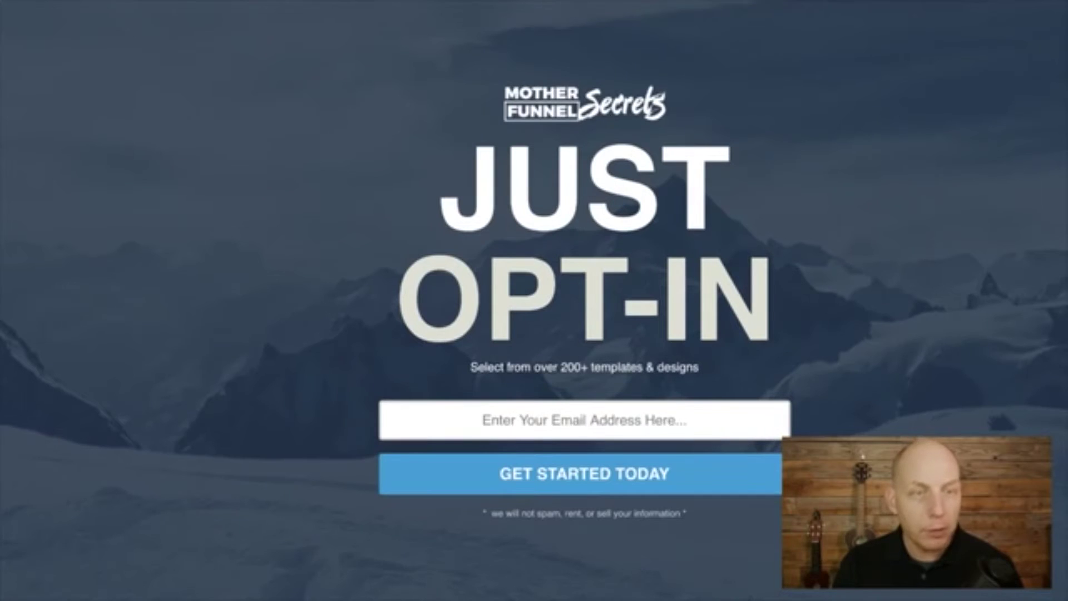
{"action": "key", "text": "Escape"}
- Select the Mother Funnel Squeeze Page - 14 template for the Optin step and open the page for editing
{"action": "left_click", "coordinate": [694, 213]}
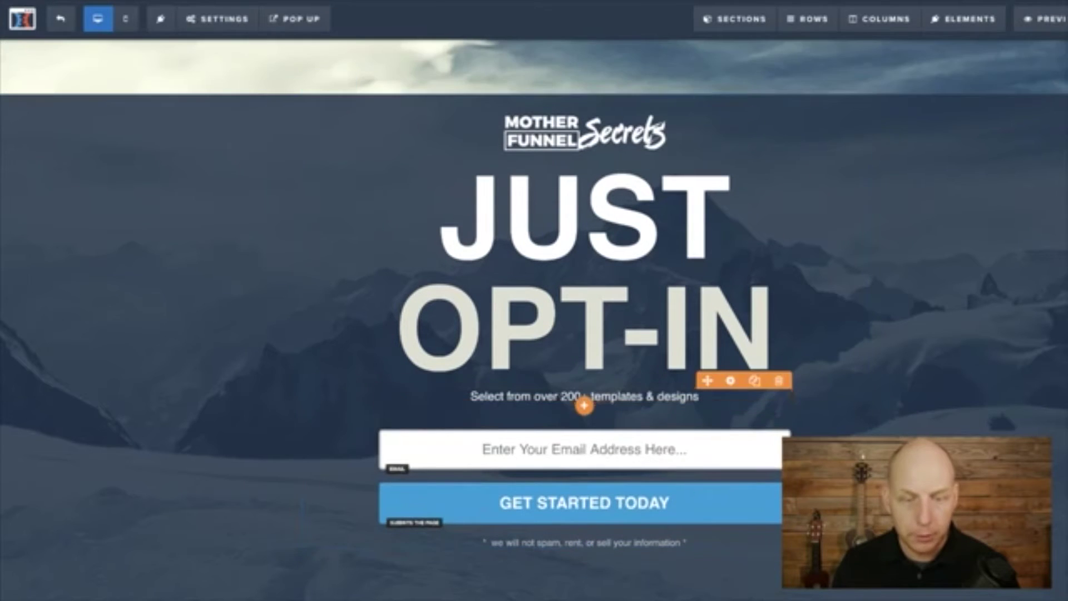
{"action": "scroll", "coordinate": [534, 300], "scroll_direction": "down", "scroll_amount": 1}
{"action": "scroll", "coordinate": [533, 300], "scroll_direction": "up", "scroll_amount": 1}
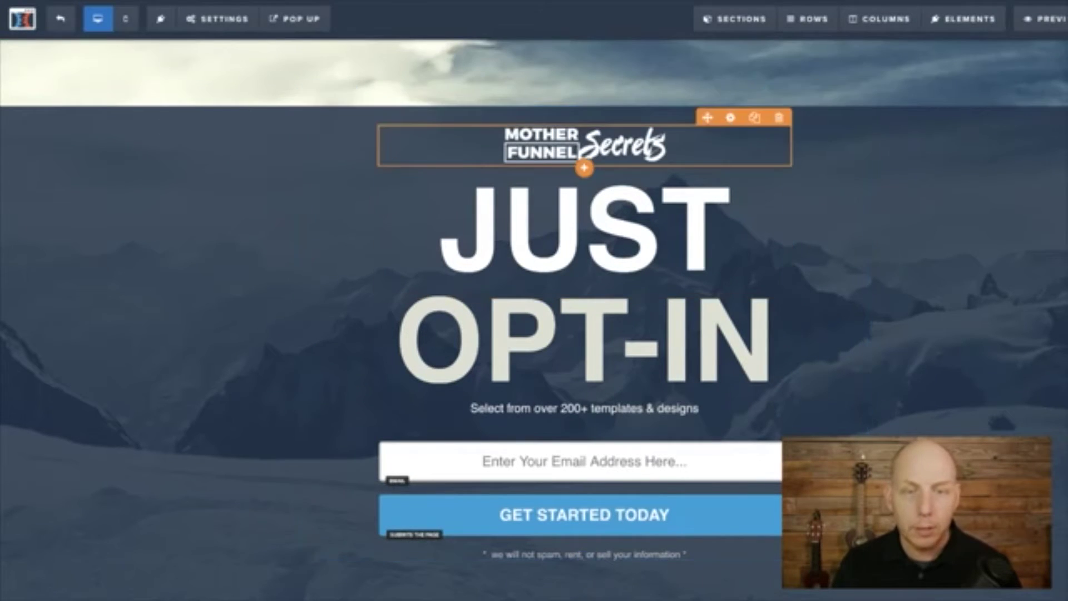
- Replace the Mother Funnel Secrets logo above the headline with the click funnels logo from the uploaded images
{"action": "left_click", "coordinate": [584, 144]}
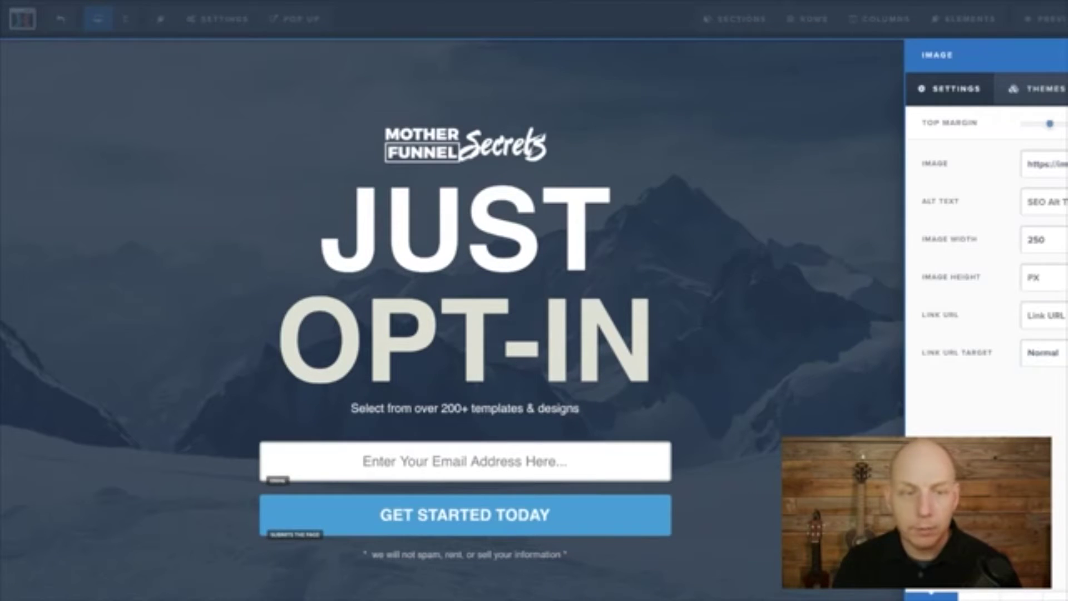
{"action": "left_click", "coordinate": [556, 146]}
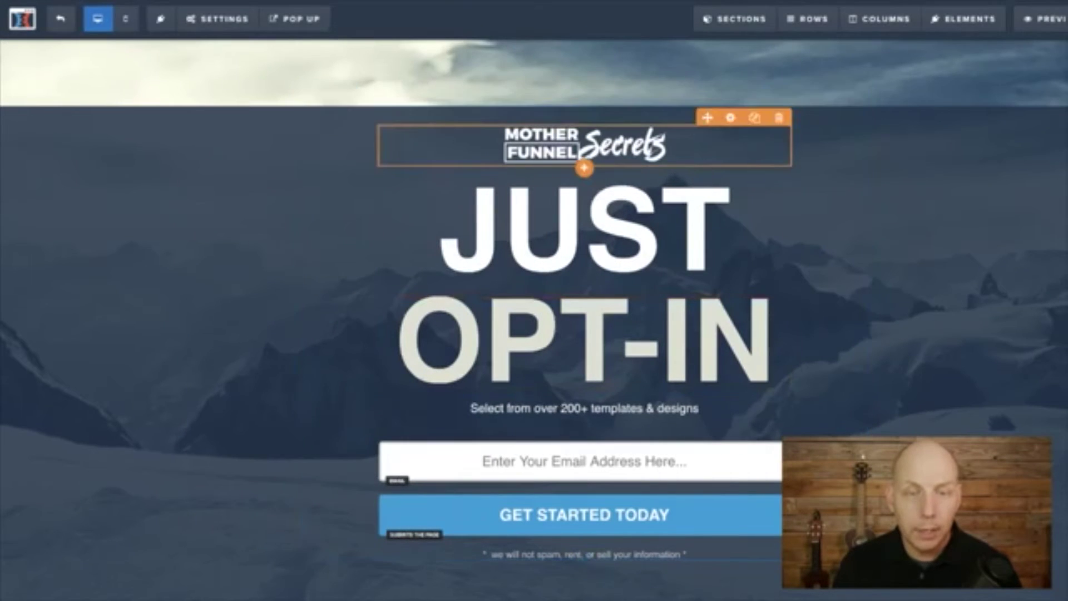
{"action": "left_click", "coordinate": [584, 146]}
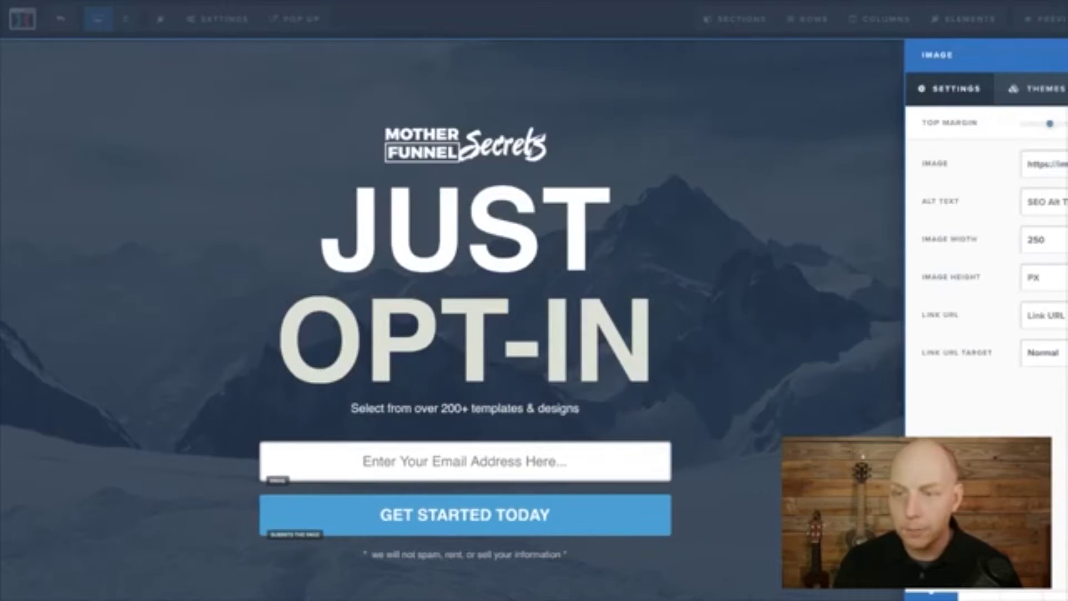
{"action": "left_click", "coordinate": [1064, 164]}
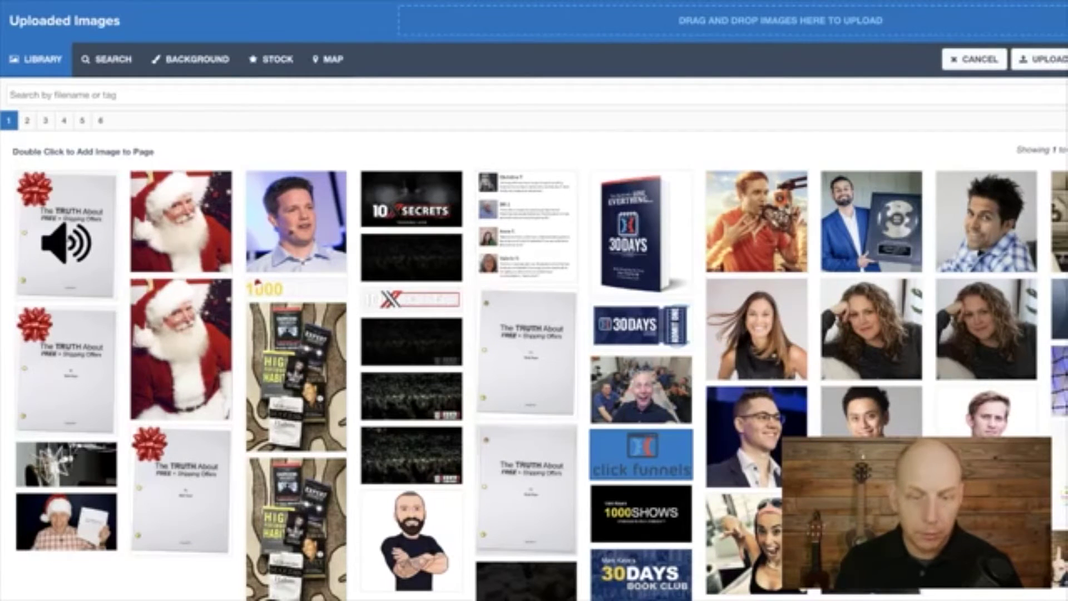
{"action": "left_click", "coordinate": [642, 454]}
{"action": "left_click", "coordinate": [641, 454]}
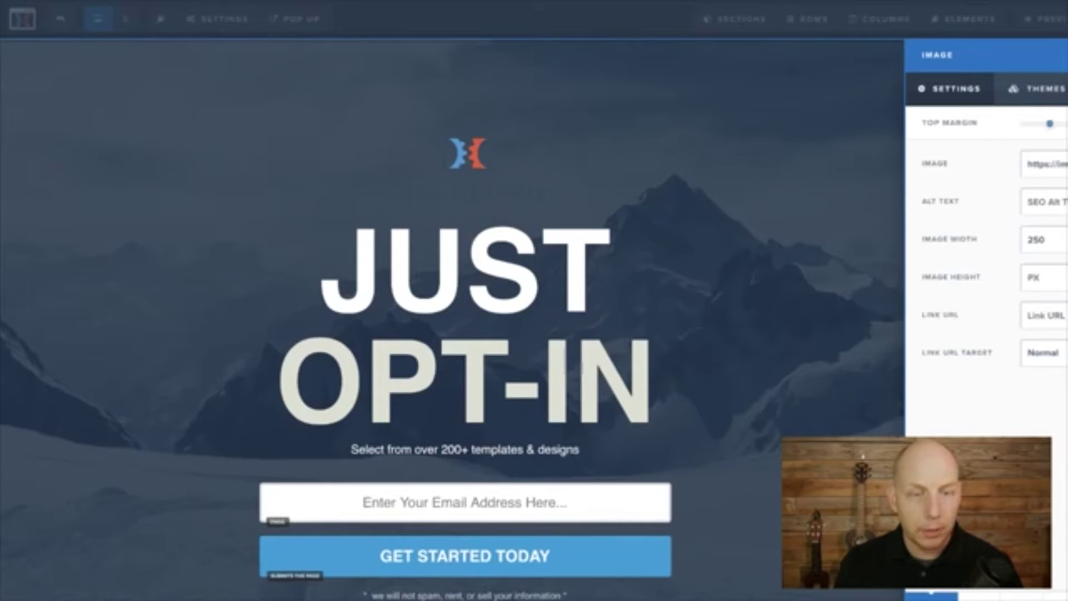
{"action": "left_click", "coordinate": [618, 167]}
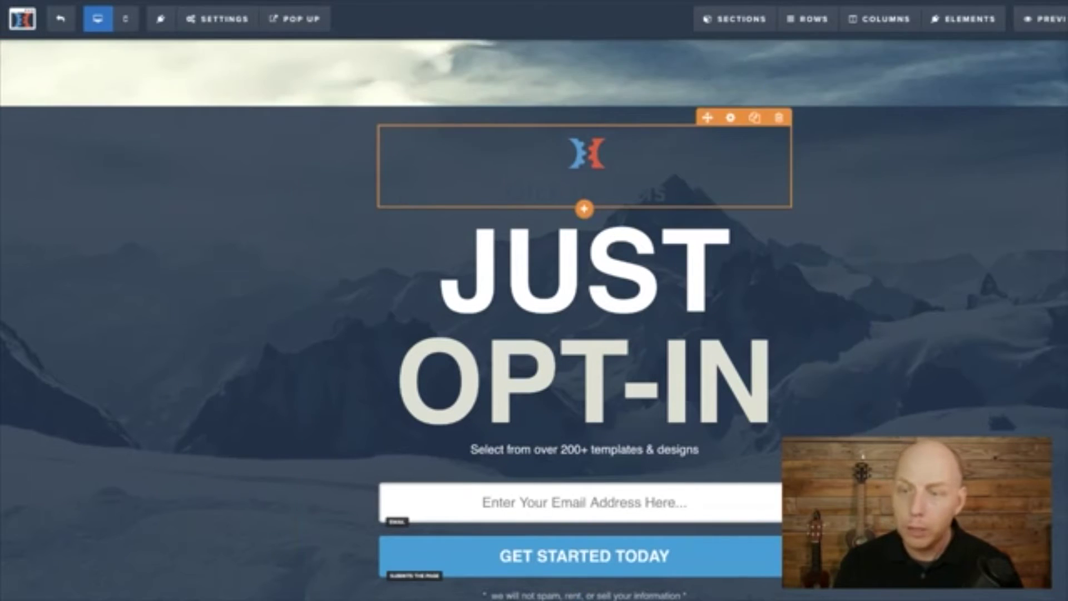
- Reopen the logo image's settings and apply the click funnels logo from the image library again
{"action": "left_click", "coordinate": [731, 117]}
{"action": "left_click", "coordinate": [1057, 164]}
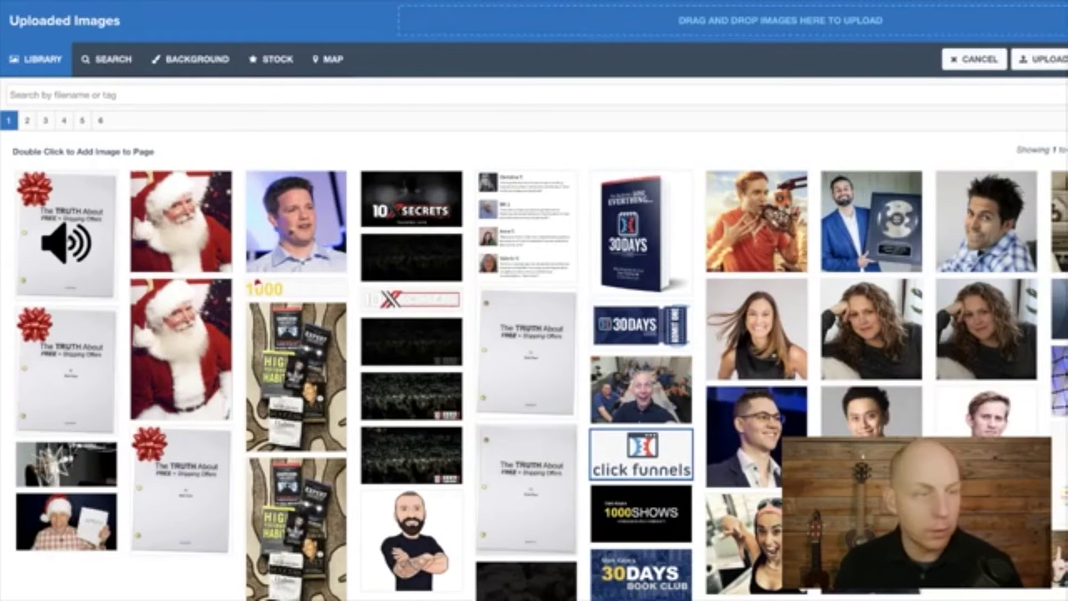
{"action": "double_click", "coordinate": [642, 454]}
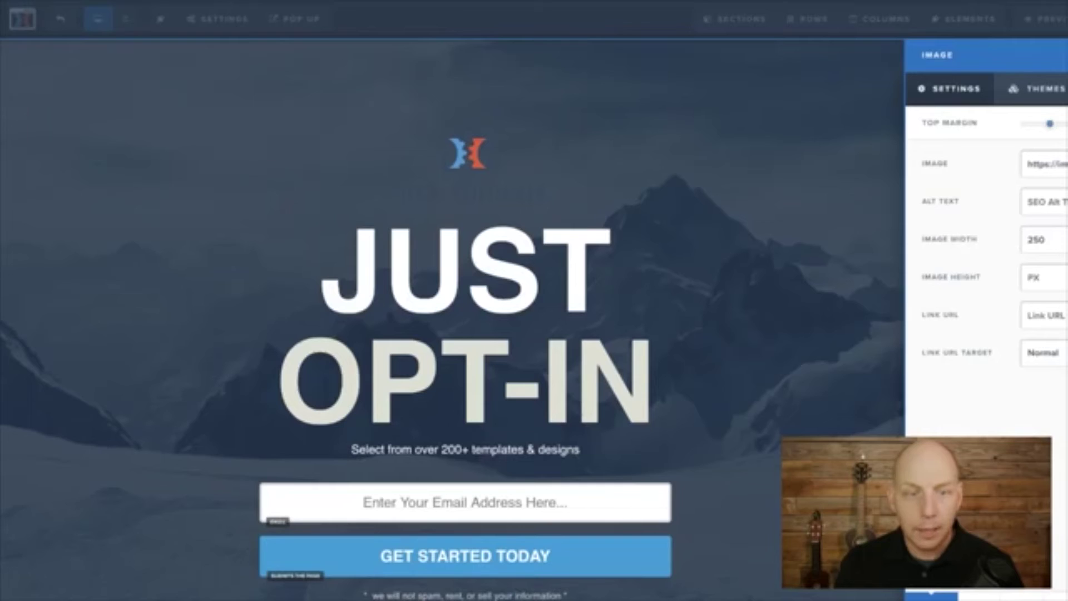
- Delete the logo image above the headline and replace the headline word JUST with UKELELE
{"action": "left_click", "coordinate": [640, 183]}
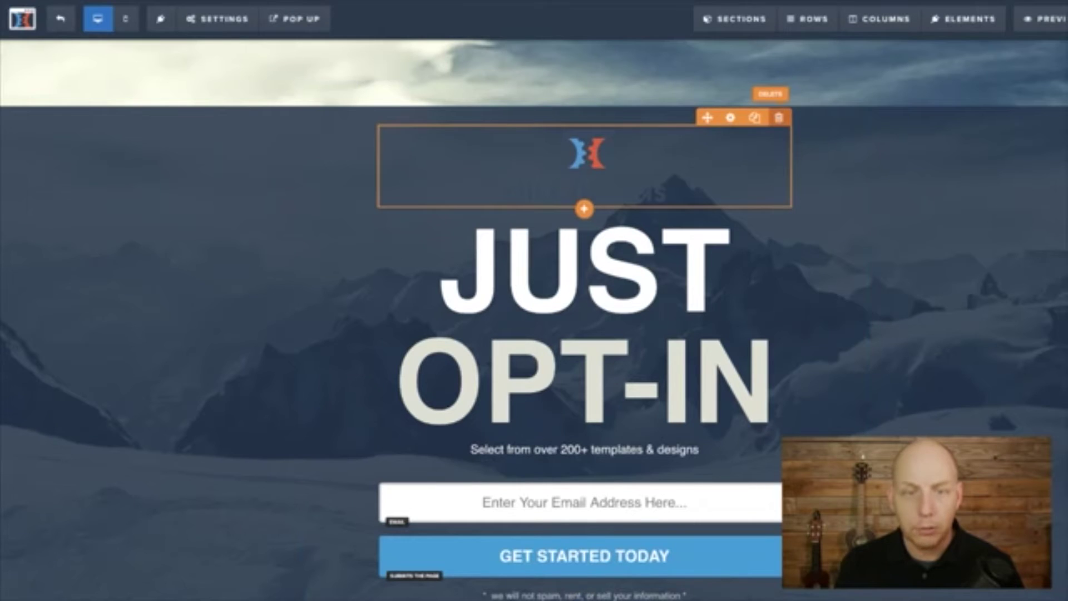
{"action": "left_click", "coordinate": [778, 118]}
{"action": "left_click", "coordinate": [585, 166]}
{"action": "double_click", "coordinate": [585, 167]}
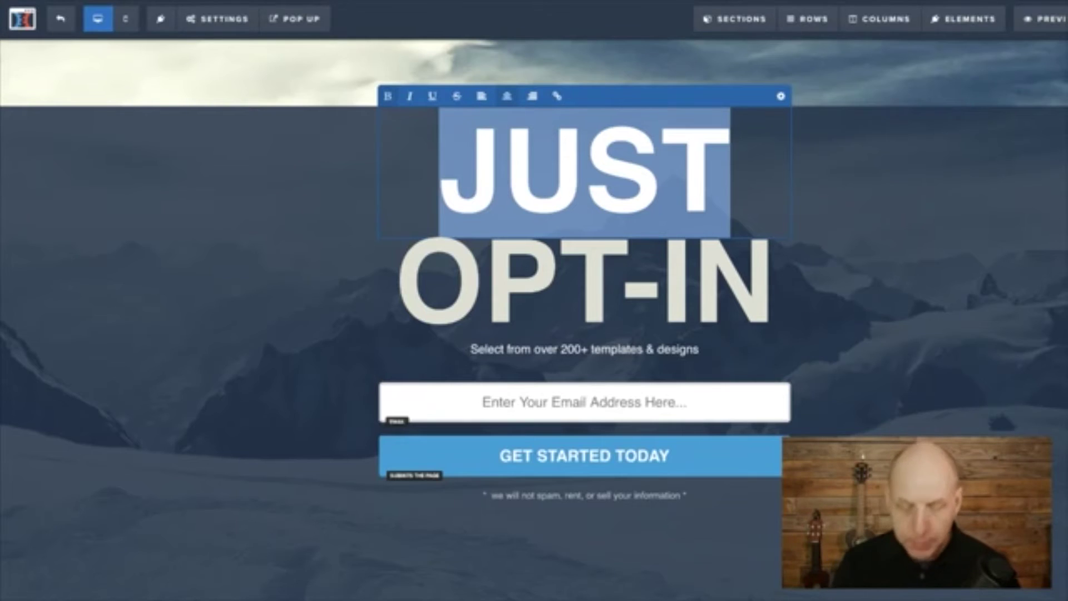
{"action": "type", "text": "UKELELE"}
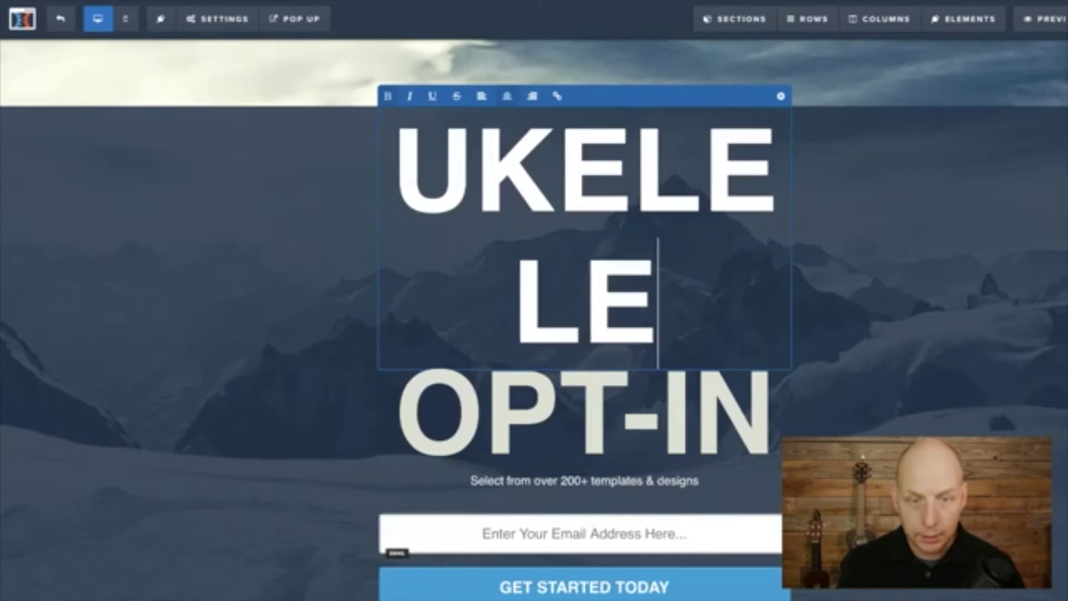
- Set the UKELELE headline's font size to 100 so the word fits on one line
{"action": "key", "text": "ctrl+a"}
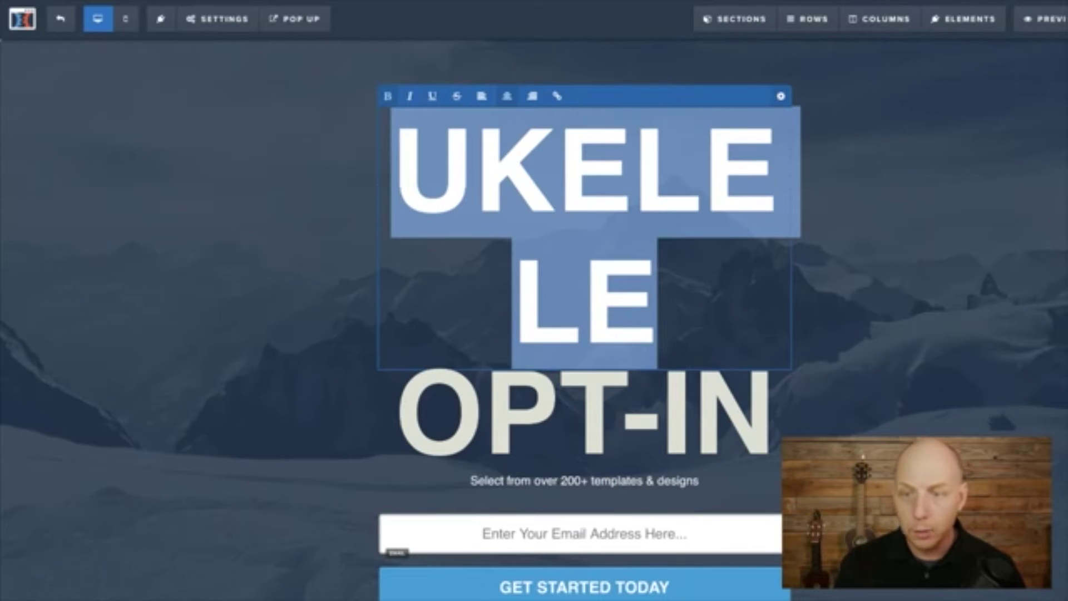
{"action": "left_click", "coordinate": [781, 96]}
{"action": "left_click_drag", "start_coordinate": [1067, 188], "coordinate": [1067, 188]}
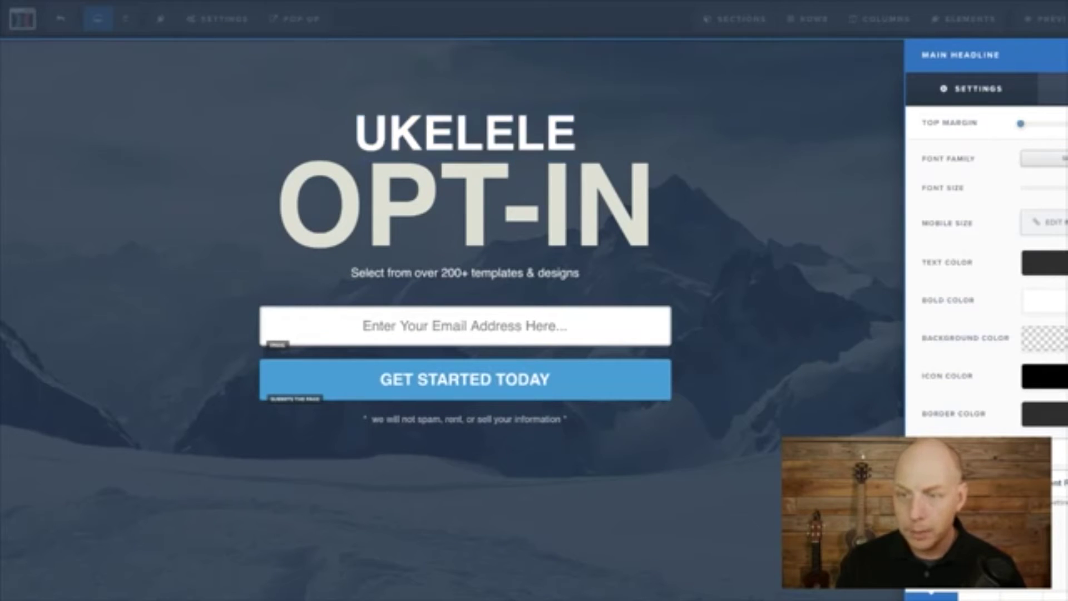
{"action": "type", "text": "100"}
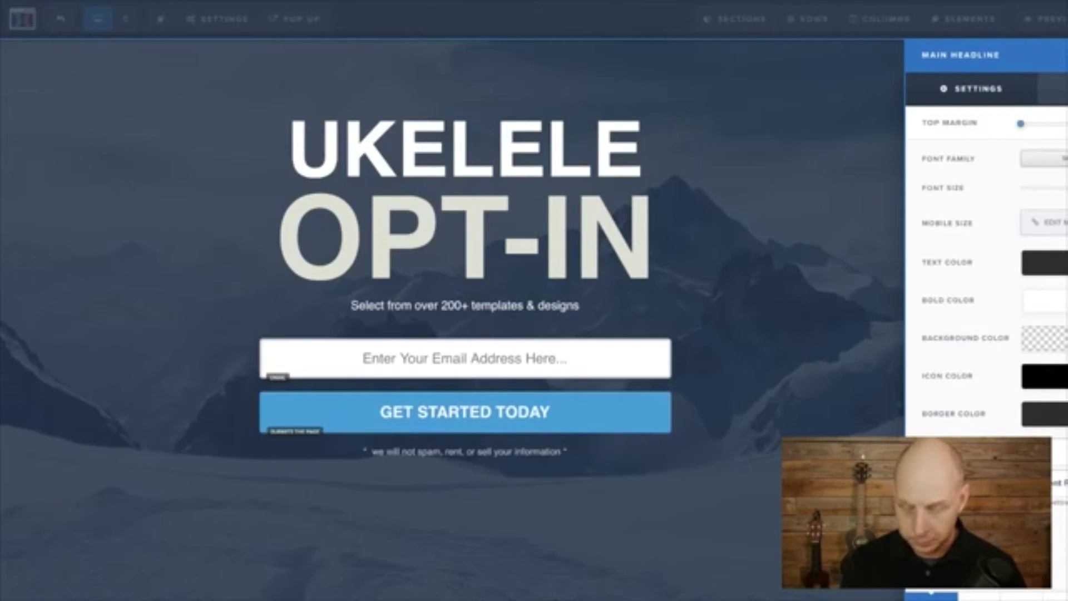
{"action": "left_click", "coordinate": [423, 239]}
- Replace the OPT-IN headline text with PLAYERS
{"action": "triple_click", "coordinate": [423, 239]}
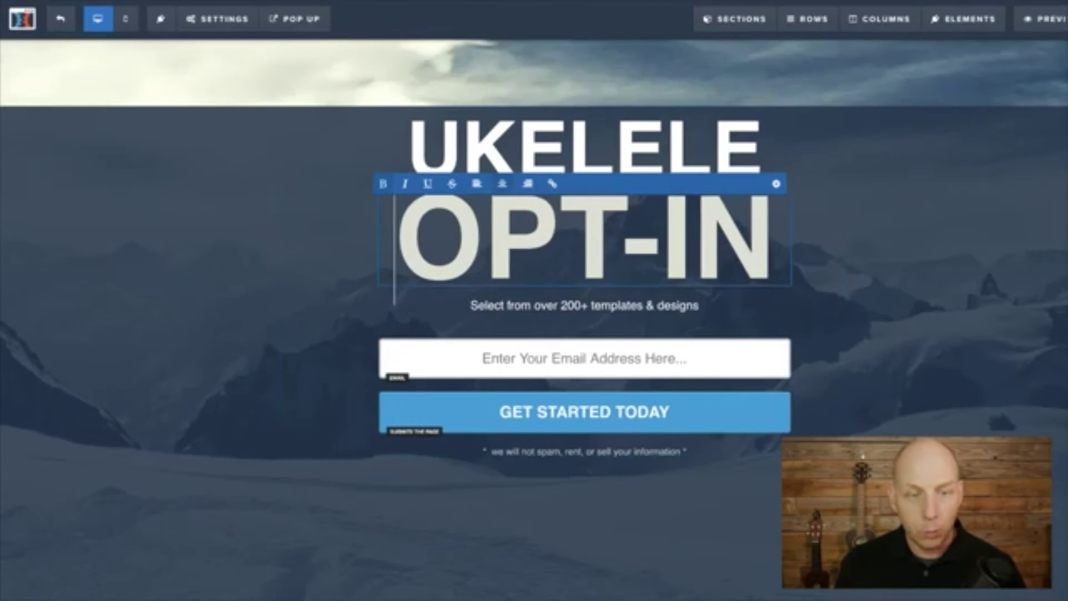
{"action": "type", "text": "PLAYER"}
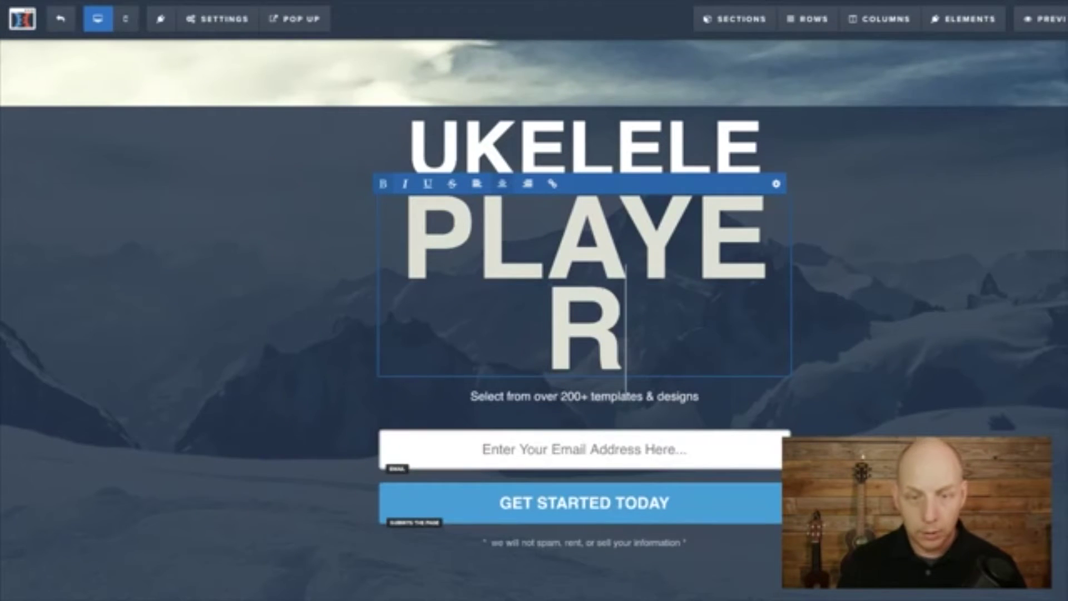
{"action": "type", "text": "Sa"}
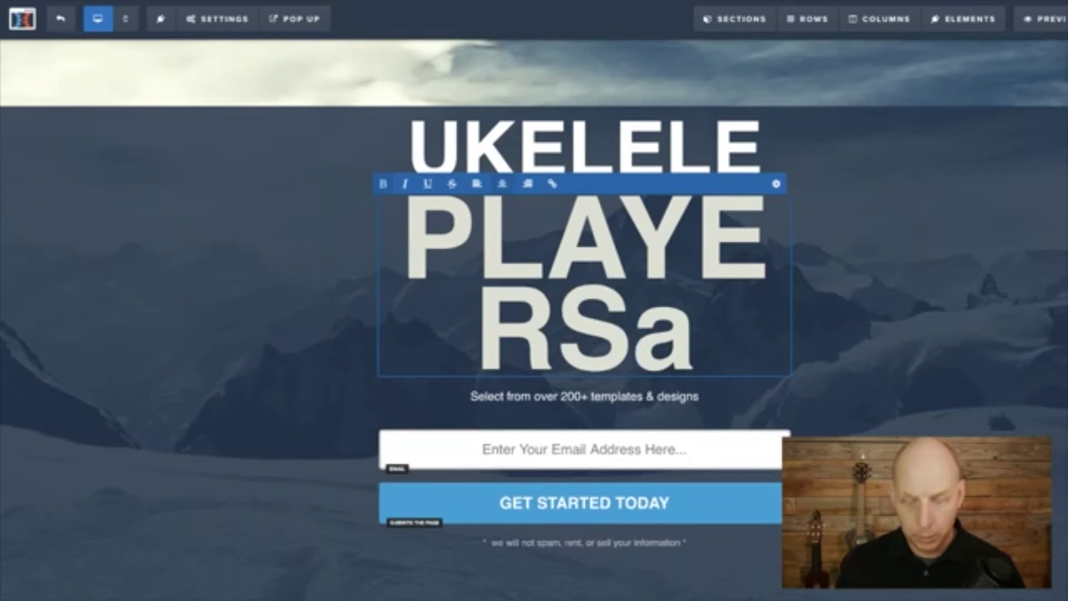
{"action": "key", "text": "BackSpace"}
- Set the PLAYERS headline's font size to 100 to match the UKELELE line
{"action": "key", "text": "ctrl+a"}
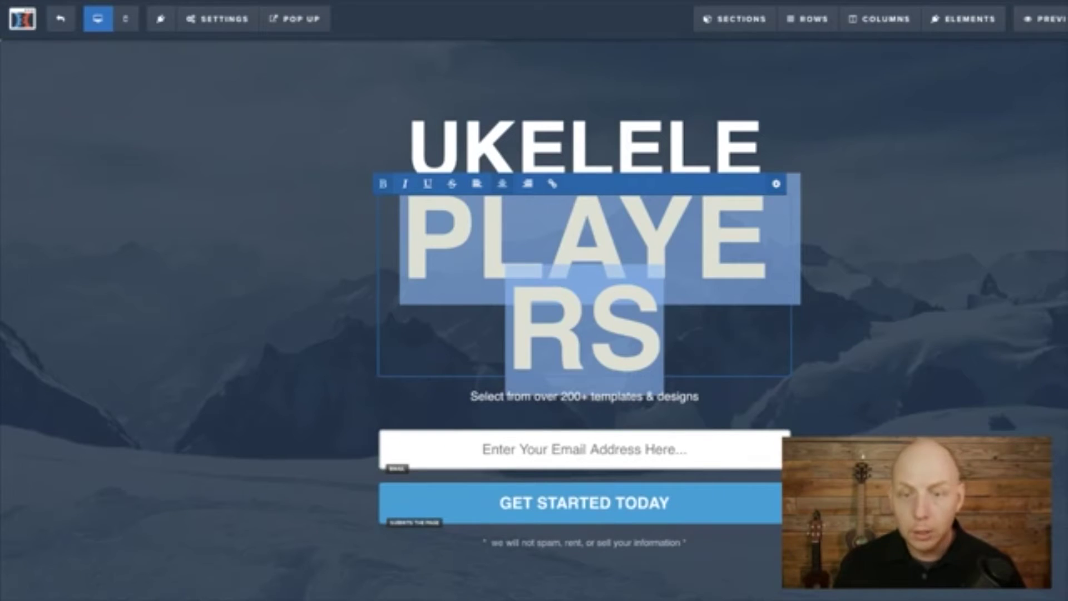
{"action": "left_click", "coordinate": [775, 184]}
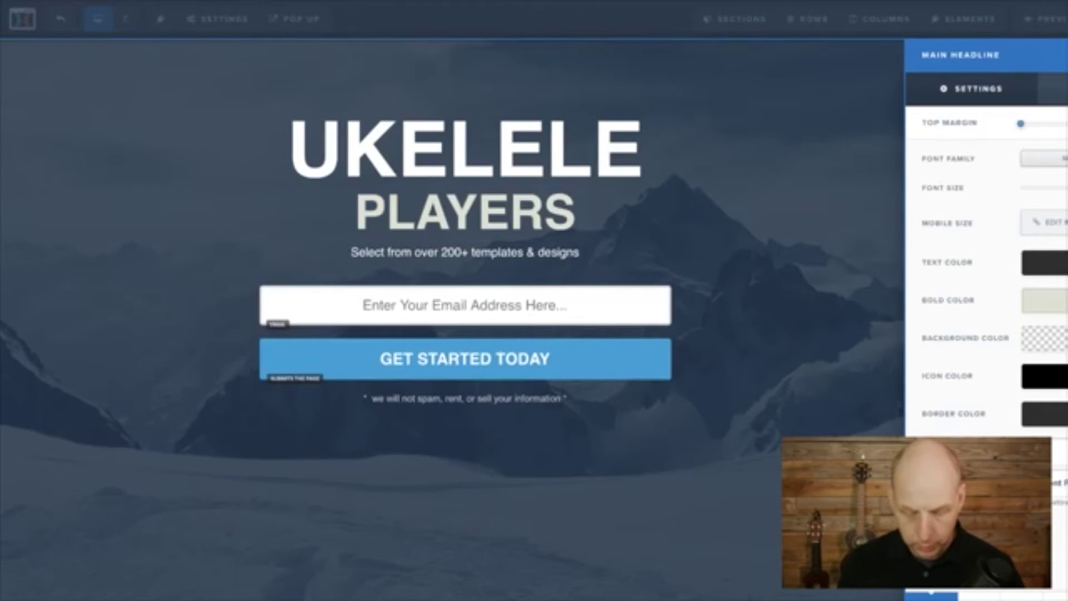
{"action": "type", "text": "100"}
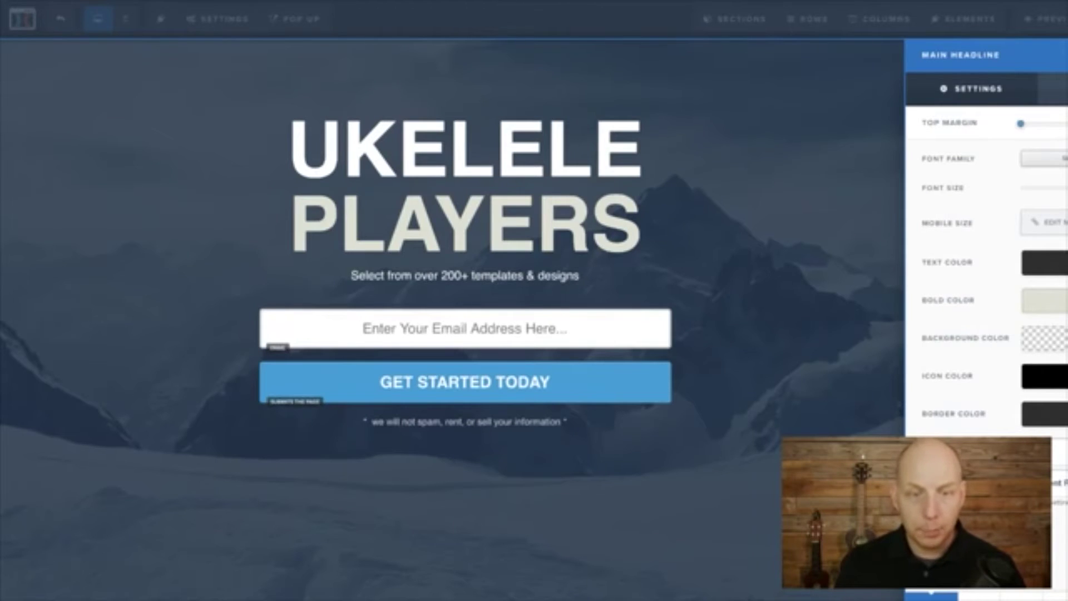
{"action": "left_click", "coordinate": [718, 223]}
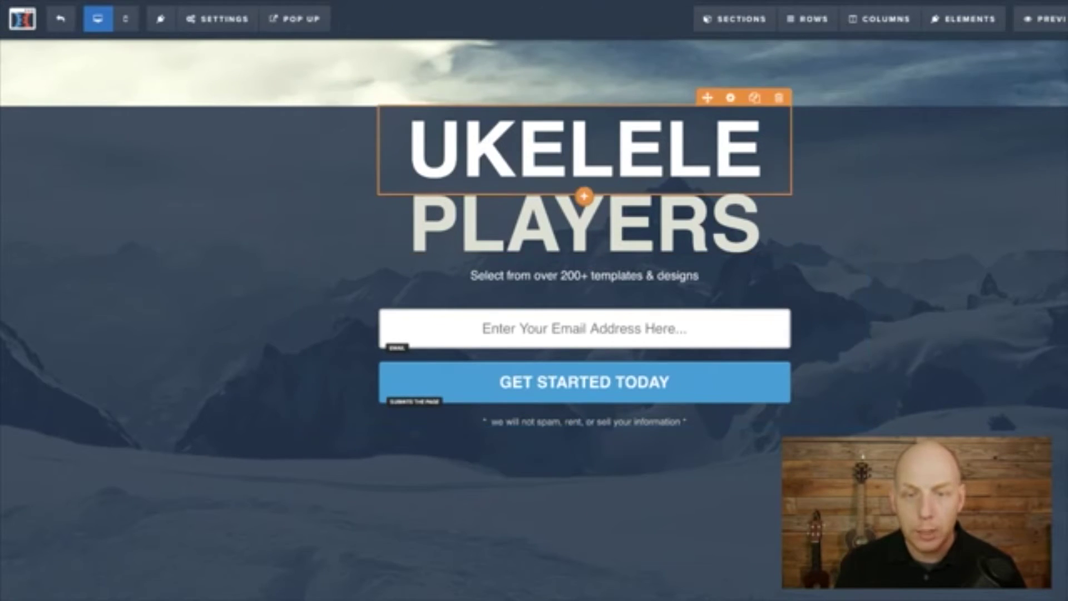
- Duplicate the UKELELE headline and move the copy below the PLAYERS headline
{"action": "left_click", "coordinate": [584, 149]}
{"action": "left_click", "coordinate": [754, 97]}
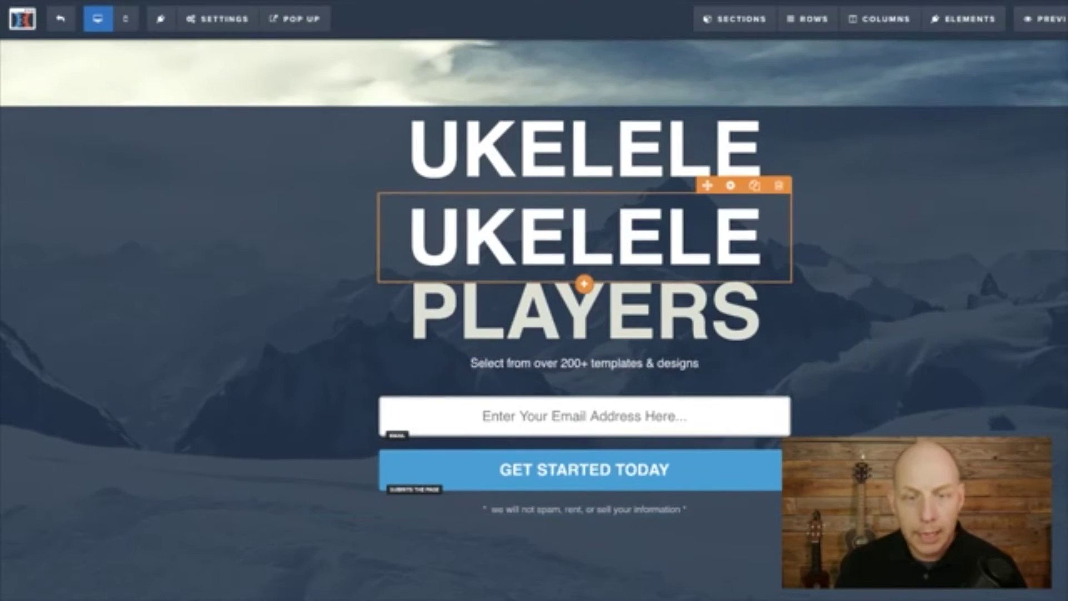
{"action": "left_click", "coordinate": [584, 236]}
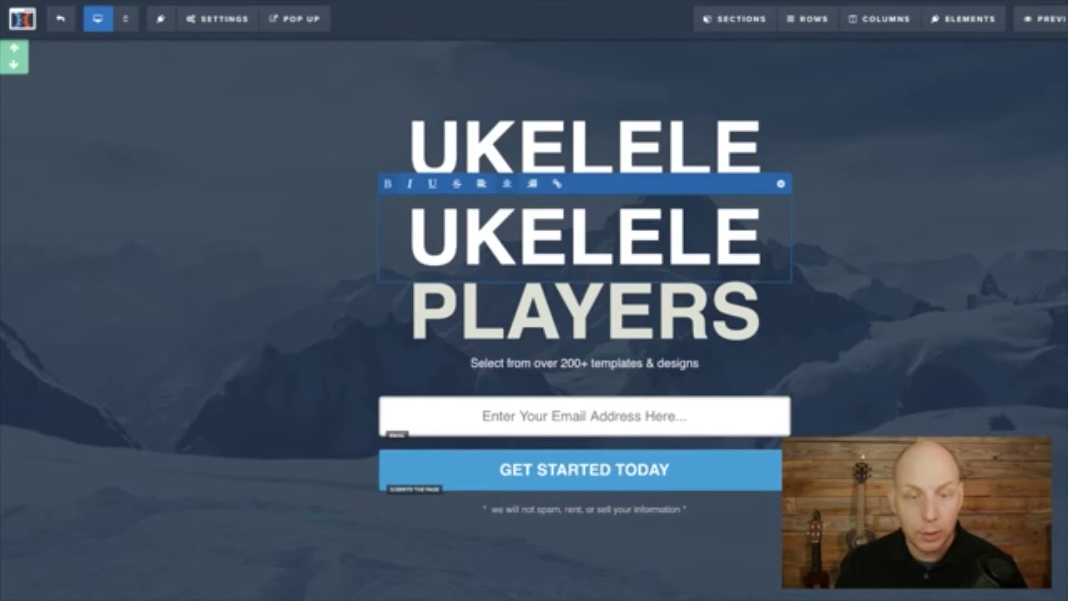
{"action": "key", "text": "Escape"}
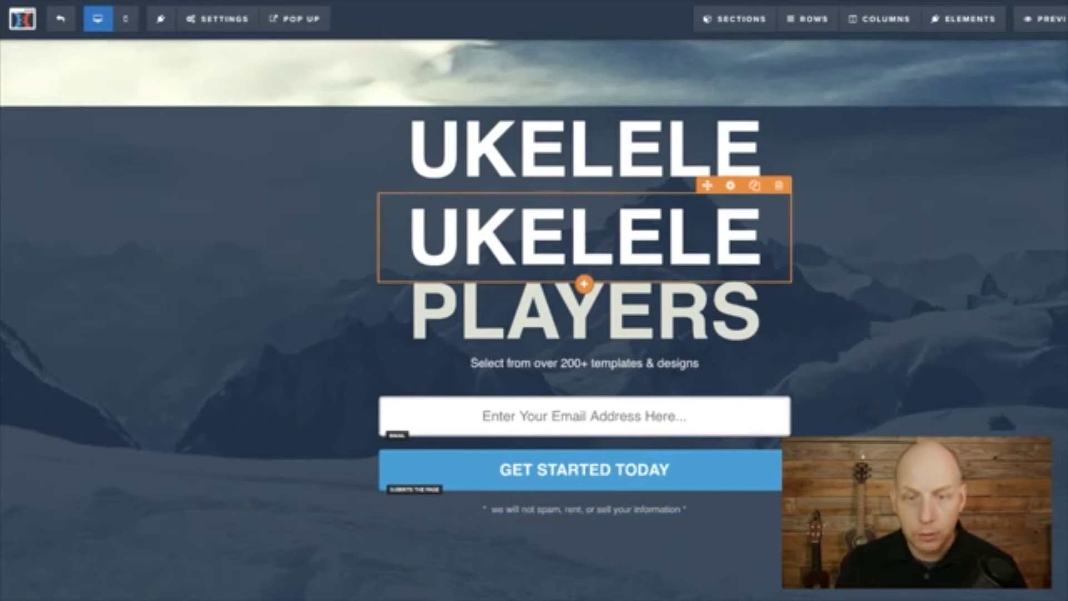
{"action": "left_click_drag", "start_coordinate": [707, 185], "coordinate": [659, 392]}
- Change the duplicated headline's text to UNITE! and enlarge its font size to about the width of the two lines above
{"action": "double_click", "coordinate": [584, 298]}
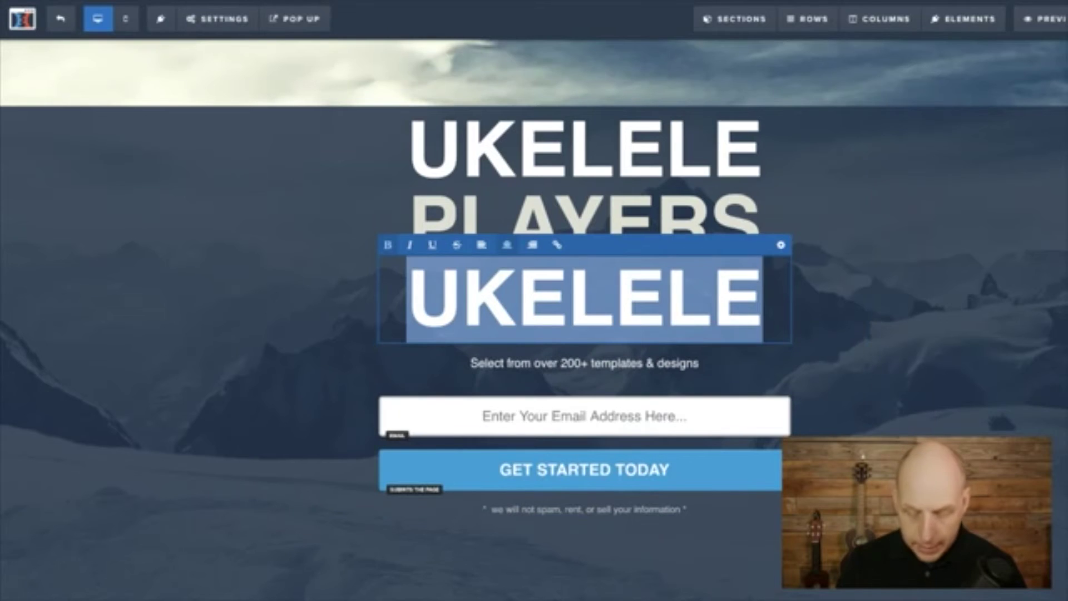
{"action": "type", "text": "UNITE!"}
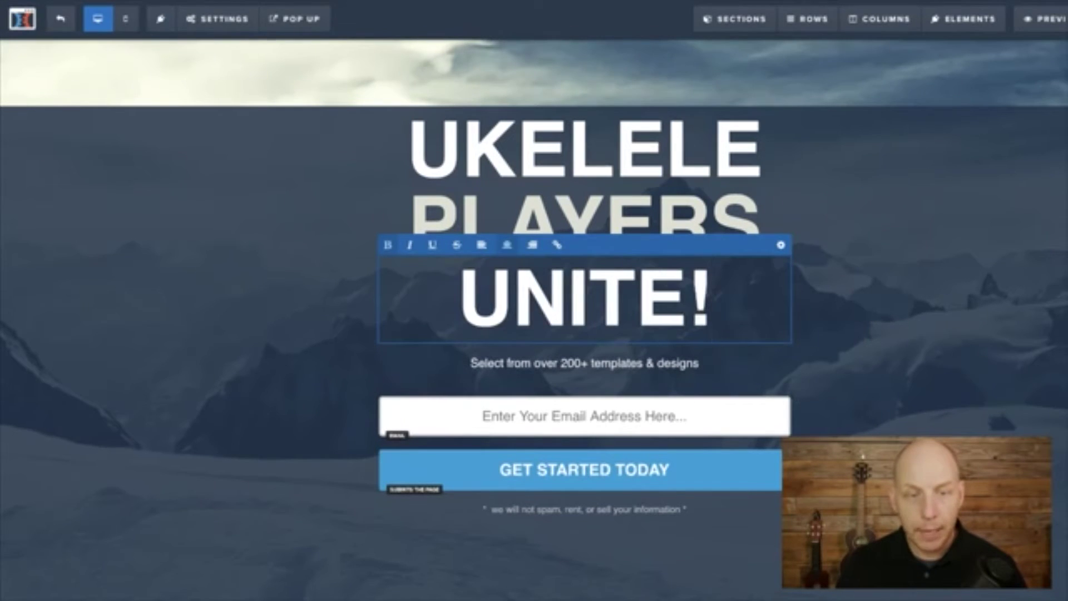
{"action": "key", "text": "ctrl+a"}
{"action": "left_click", "coordinate": [780, 244]}
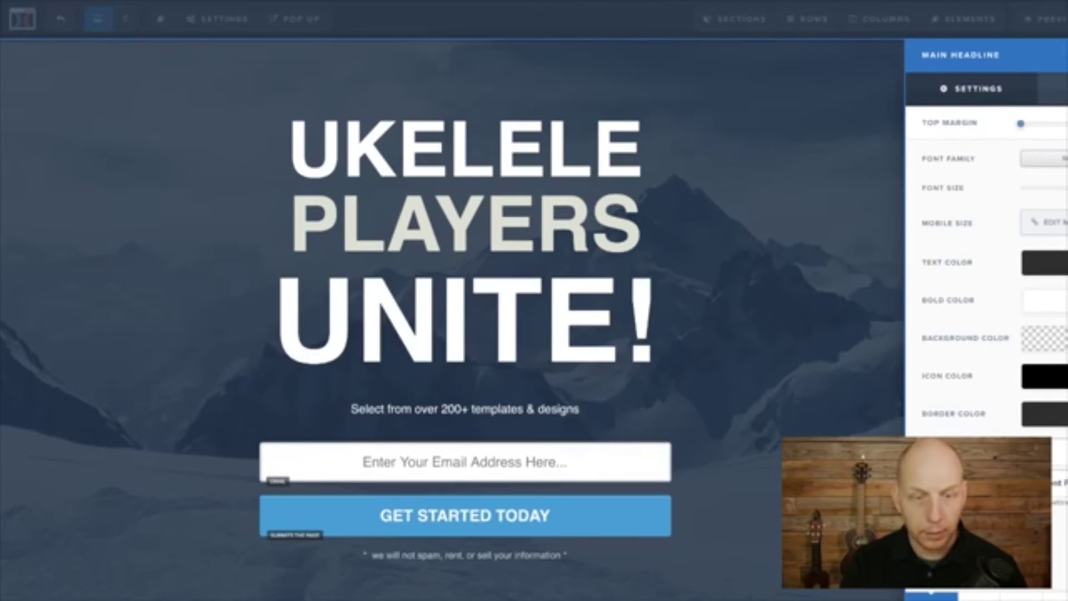
{"action": "key", "text": "BackSpace"}
{"action": "key", "text": "BackSpace"}
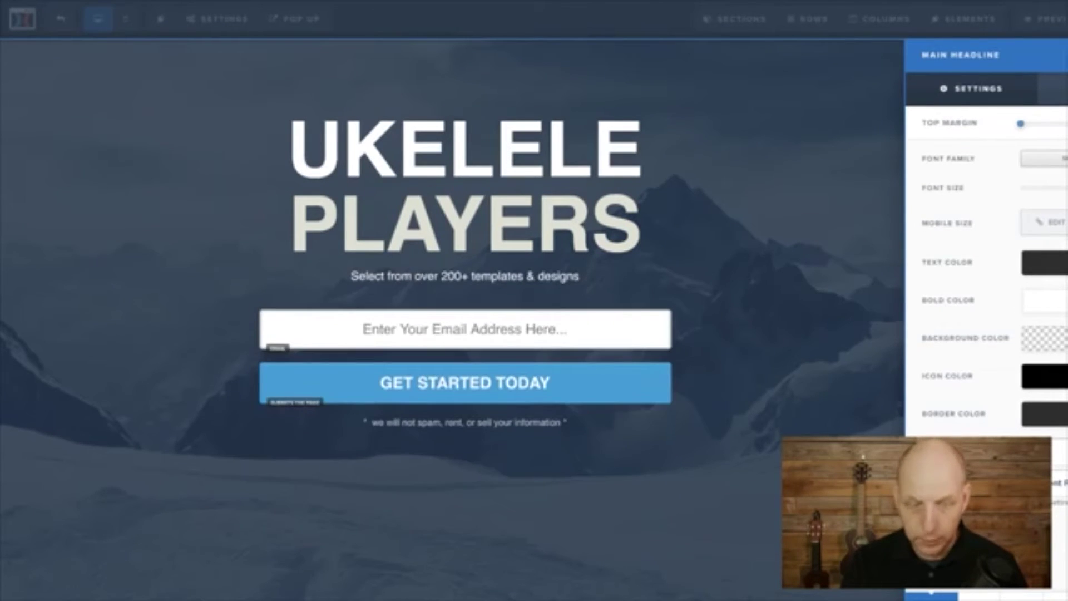
{"action": "type", "text": "50"}
{"action": "key", "text": "BackSpace"}
{"action": "key", "text": "BackSpace"}
{"action": "type", "text": "60"}
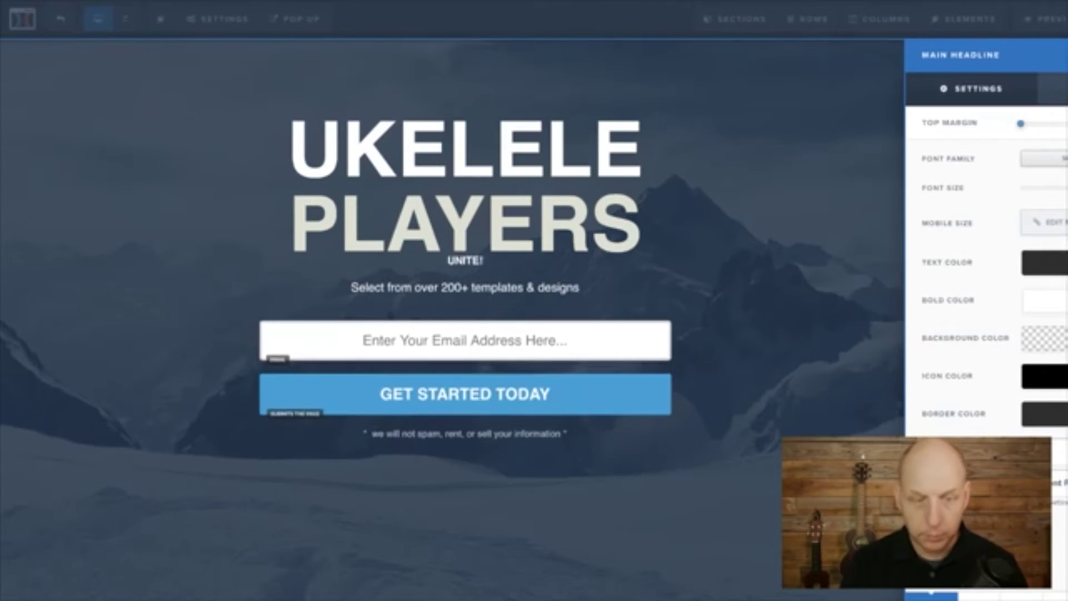
{"action": "left_click", "coordinate": [779, 250]}
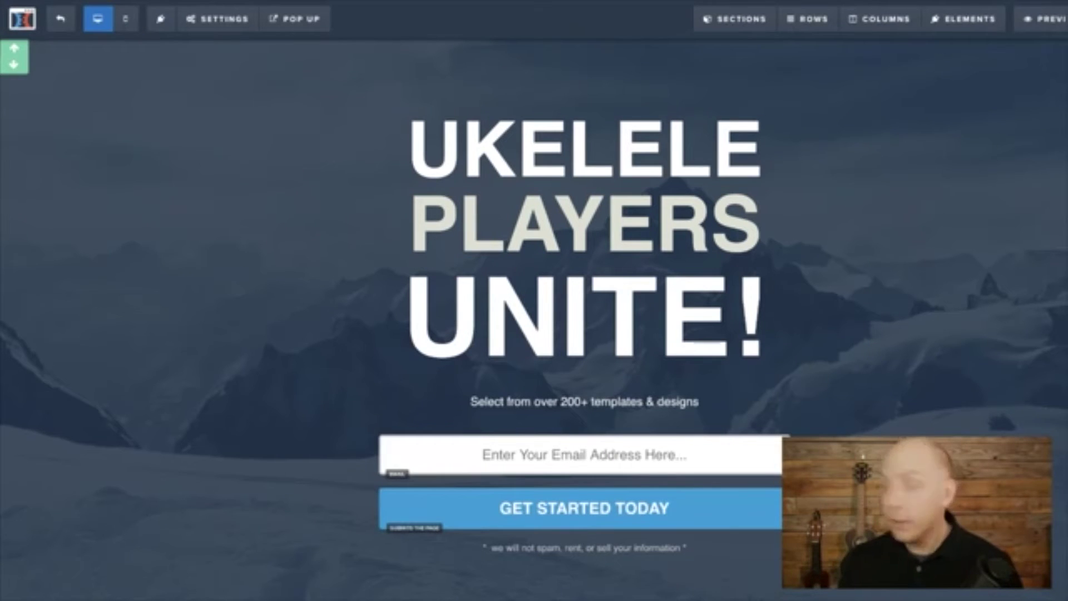
- Replace the sub headline below UNITE! with "Enter your email address for a chance to win a FREE ukulele!"
{"action": "triple_click", "coordinate": [584, 405]}
{"action": "key", "text": "BackSpace"}
{"action": "type", "text": "Enter your emai"}
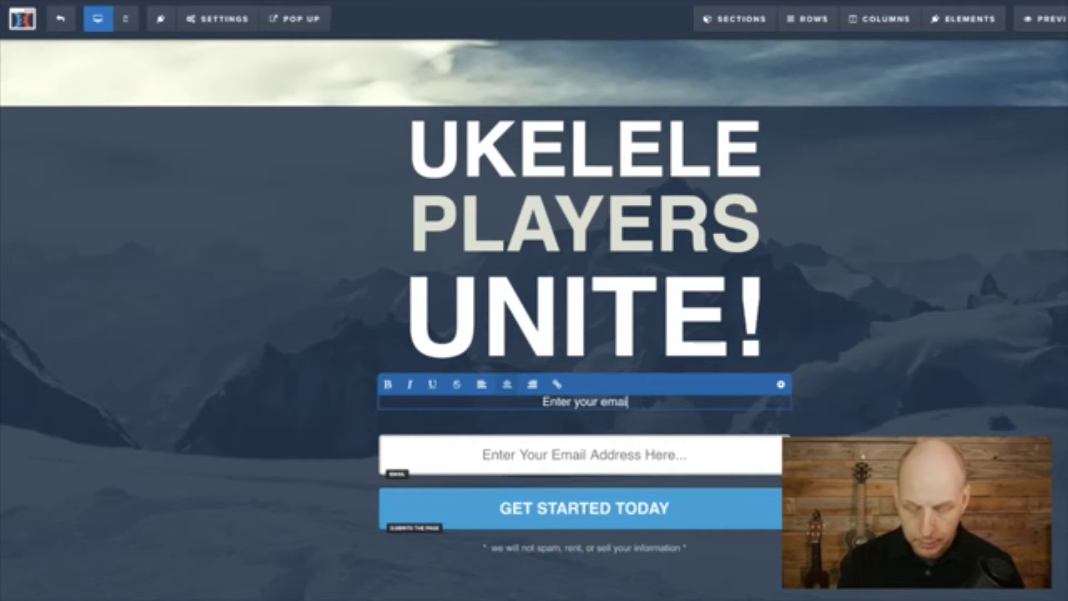
{"action": "type", "text": "l address fro a"}
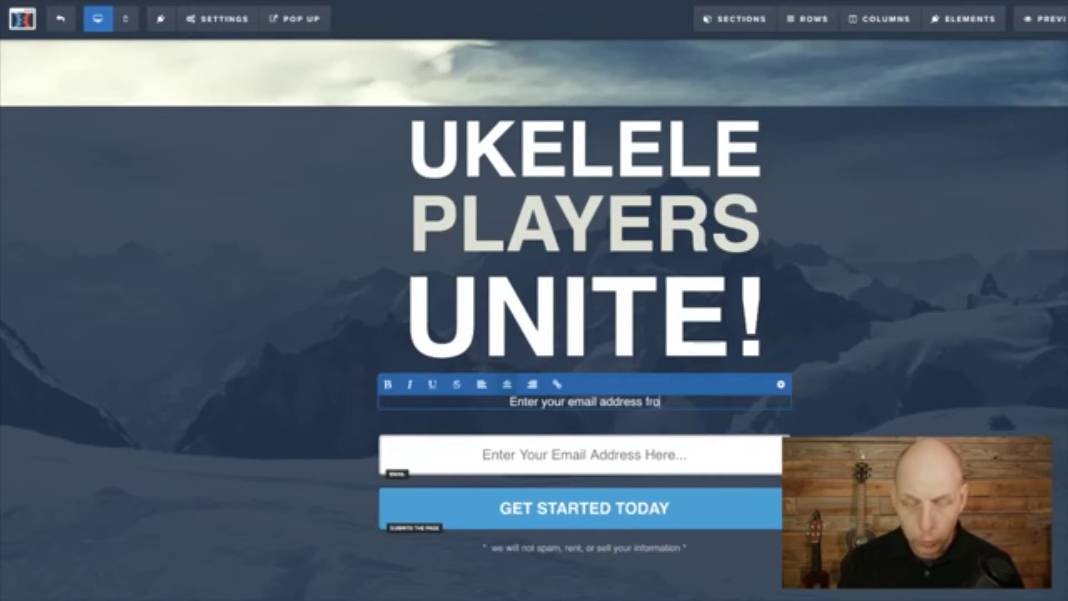
{"action": "key", "text": "BackSpace"}
{"action": "key", "text": "BackSpace"}
{"action": "key", "text": "BackSpace"}
{"action": "key", "text": "BackSpace"}
{"action": "type", "text": "or"}
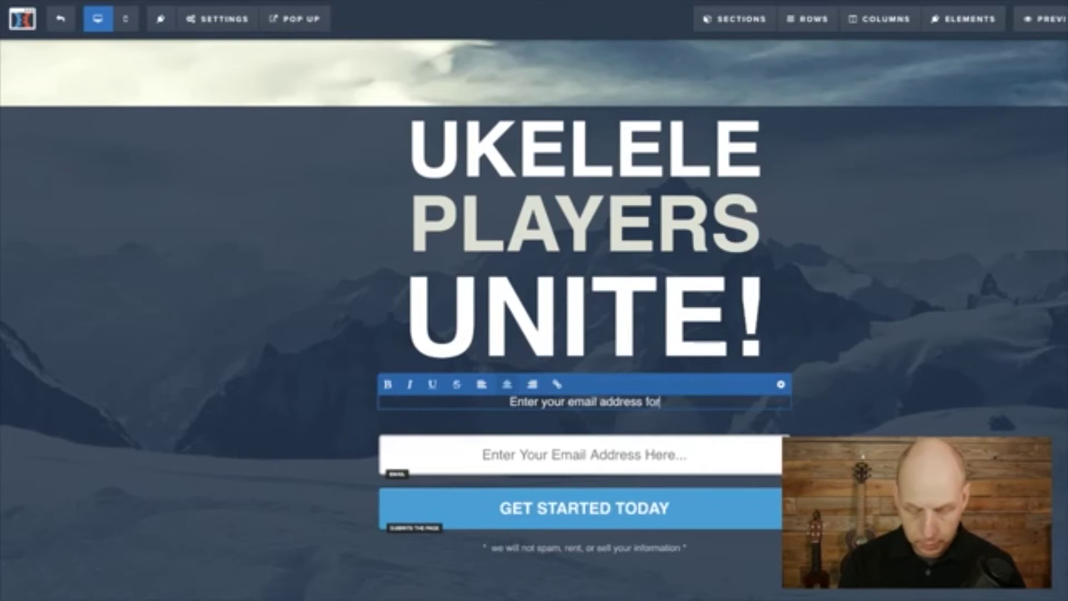
{"action": "type", "text": " a chance to win a"}
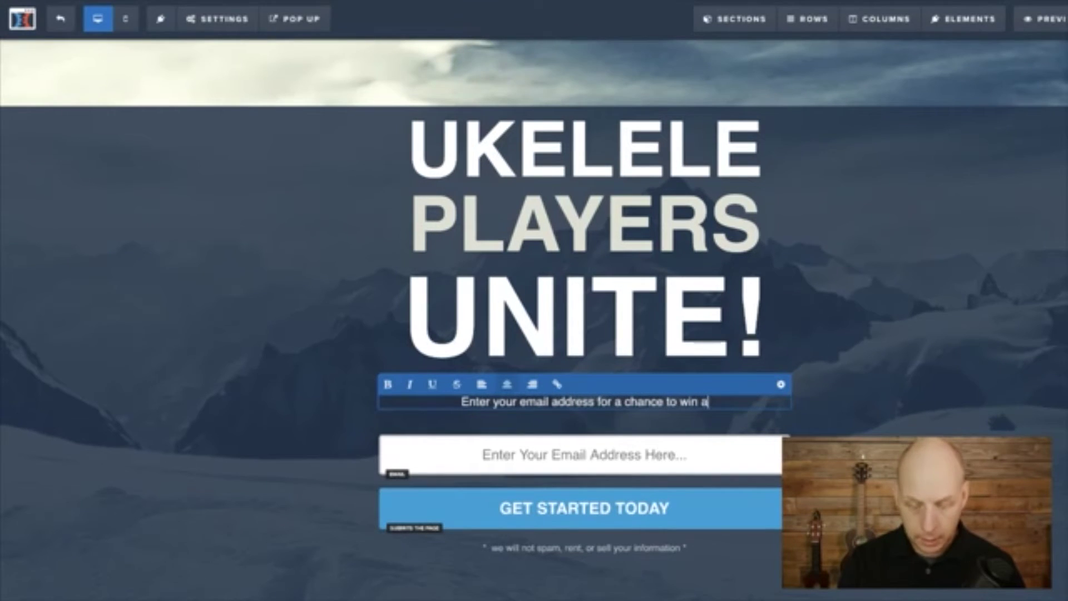
{"action": "type", "text": " FREE ukulele!"}
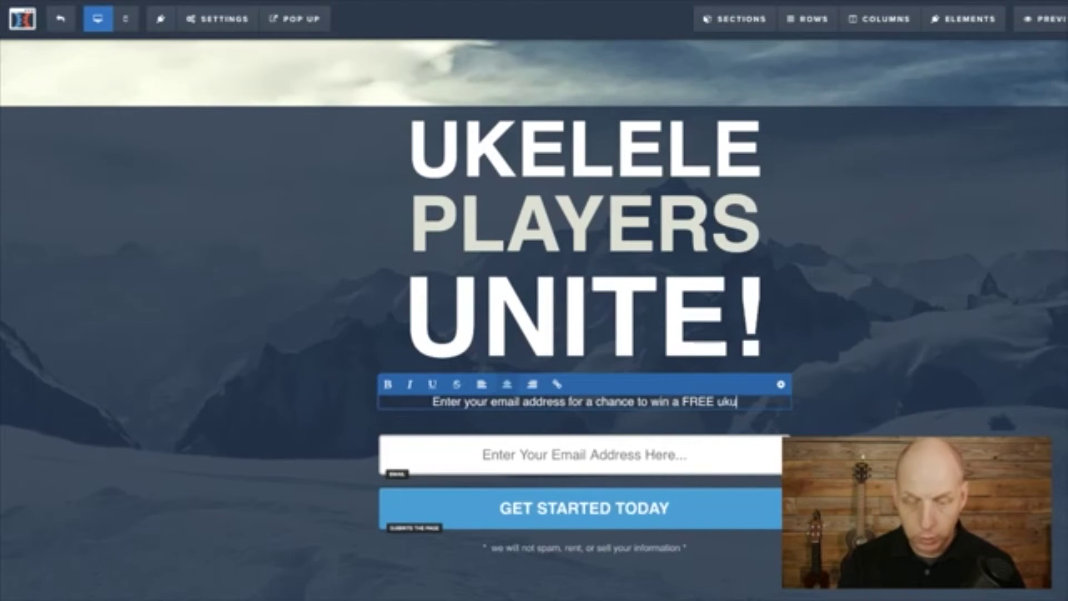
- Make the whole sub headline bold and increase its font size so it fills two lines
{"action": "key", "text": "ctrl+a"}
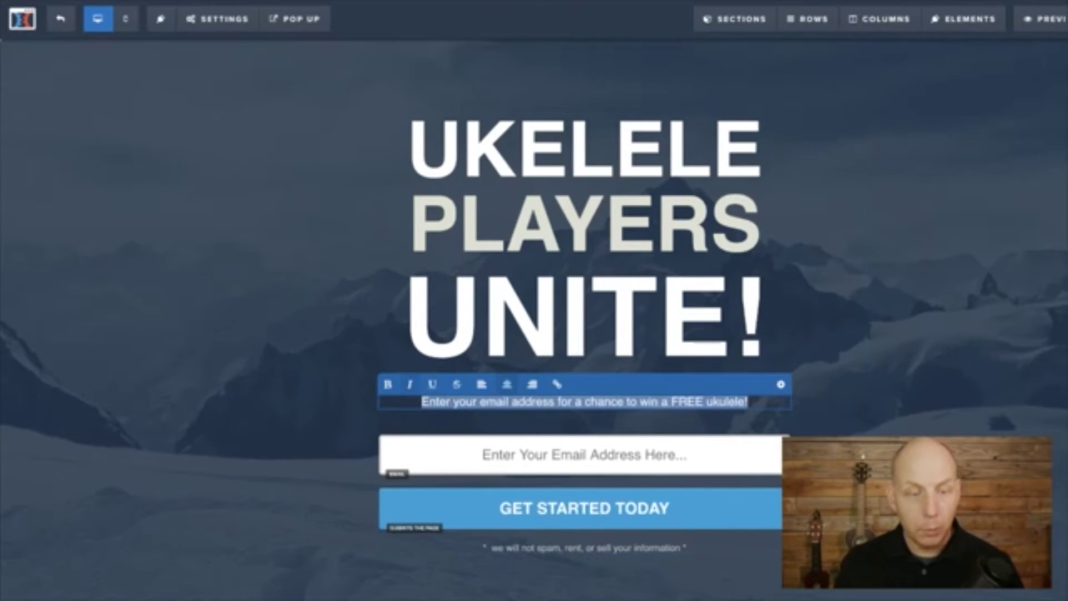
{"action": "key", "text": "ctrl+b"}
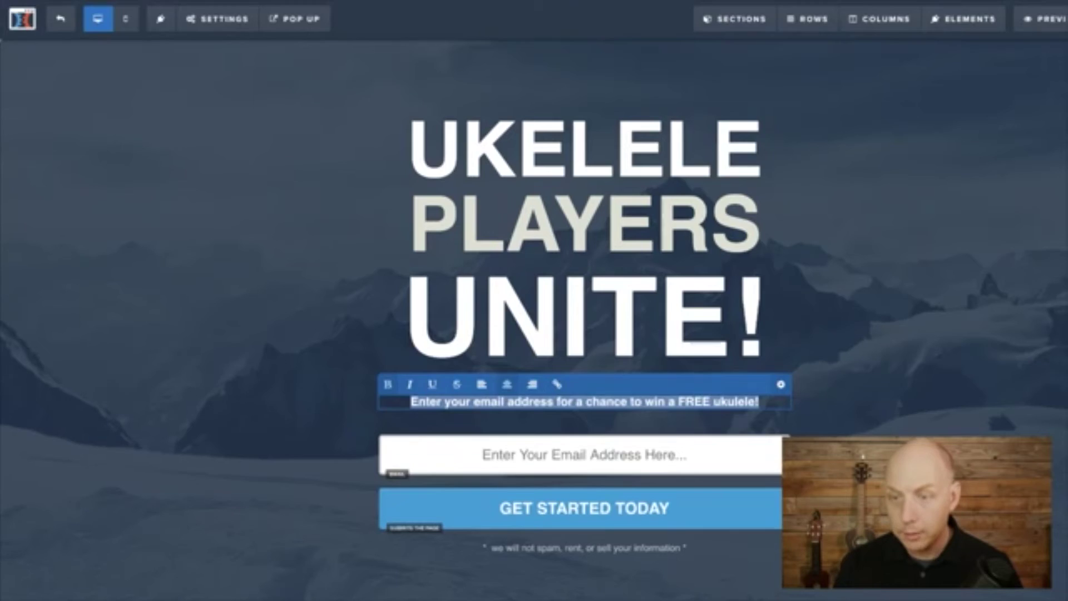
{"action": "left_click", "coordinate": [780, 385]}
{"action": "left_click_drag", "start_coordinate": [1033, 187], "coordinate": [1064, 187]}
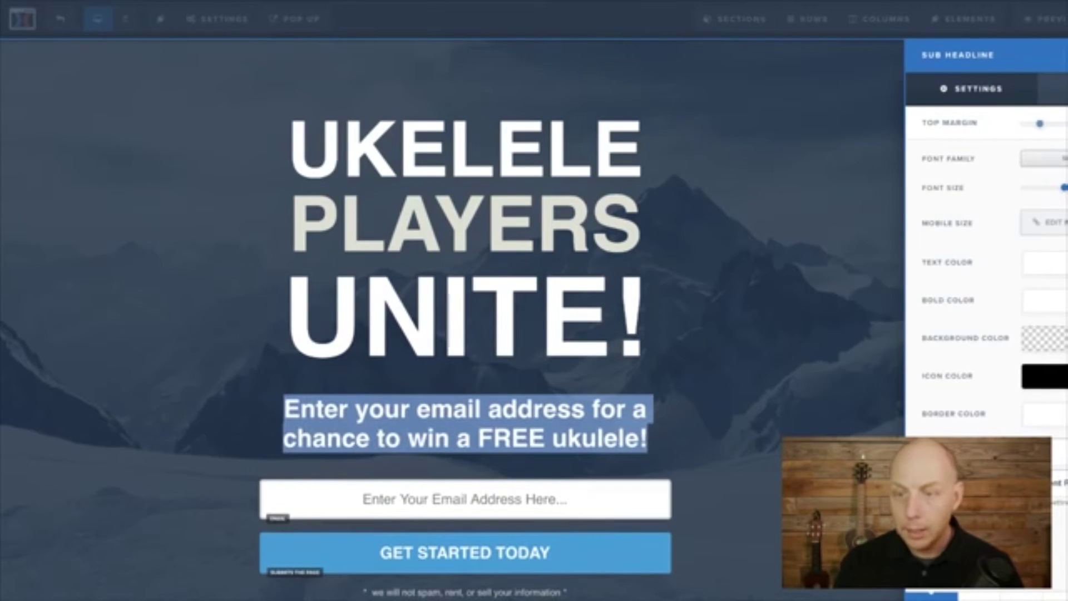
{"action": "left_click", "coordinate": [1057, 376]}
{"action": "left_click", "coordinate": [1056, 376]}
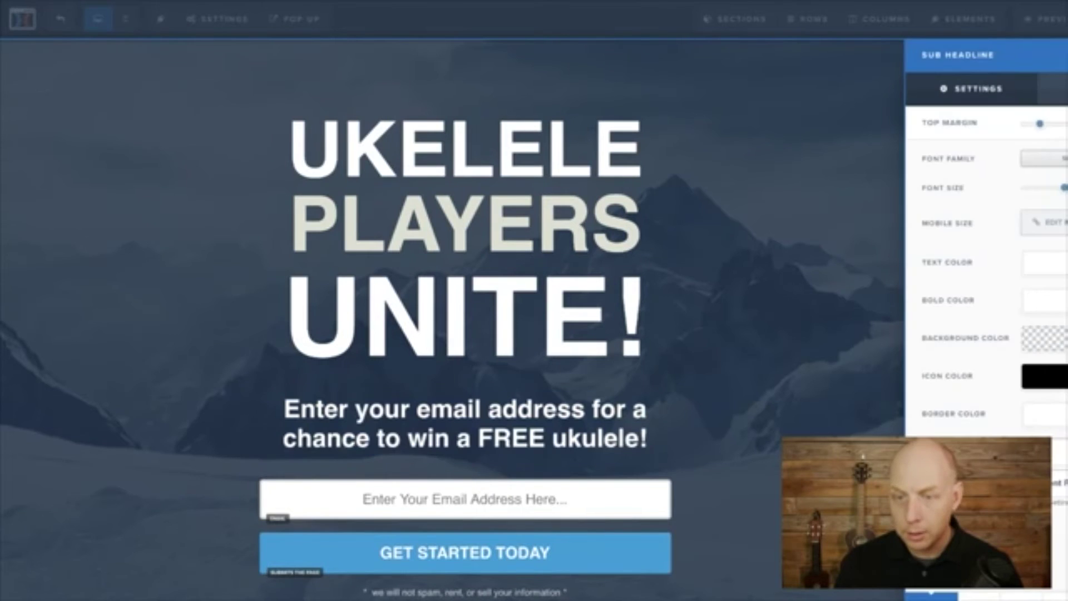
- Set the sub headline's bold color to yellow and reduce its top margin to the minimum
{"action": "left_click", "coordinate": [1046, 300]}
{"action": "left_click", "coordinate": [992, 365]}
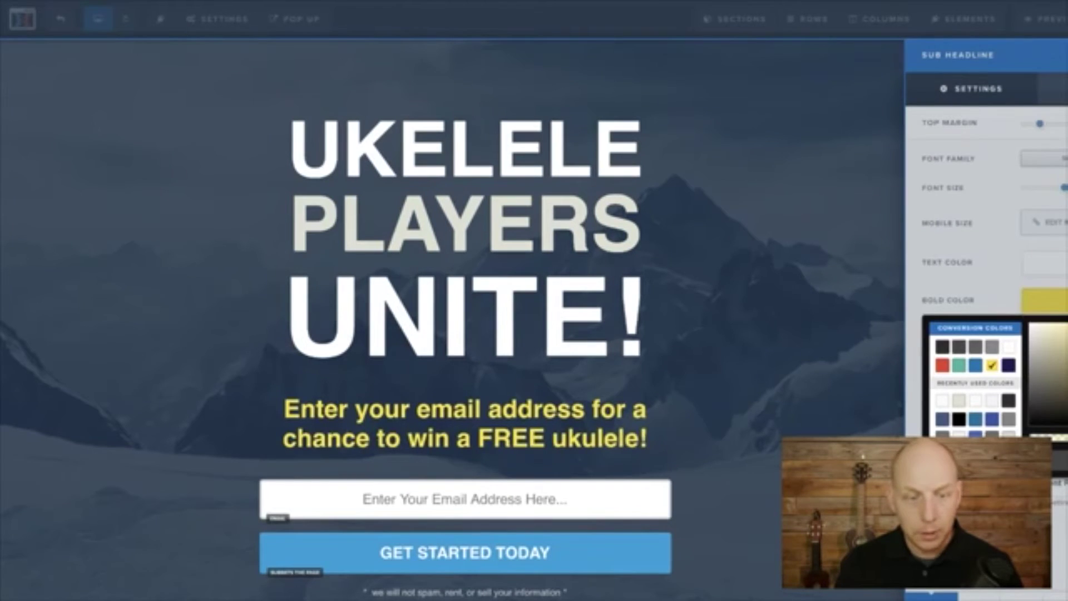
{"action": "left_click", "coordinate": [774, 409]}
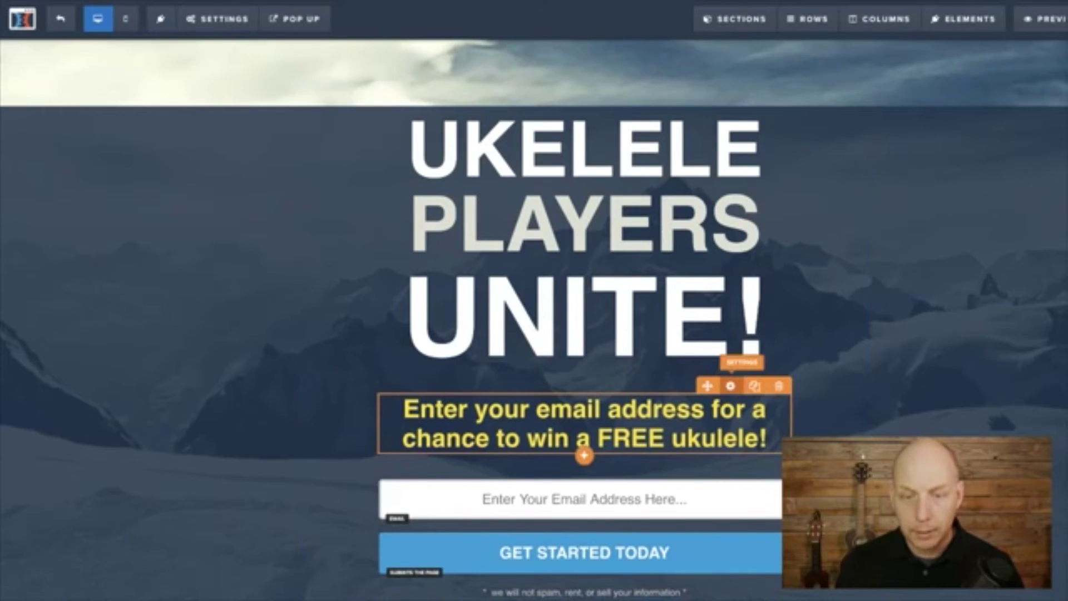
{"action": "left_click", "coordinate": [731, 385]}
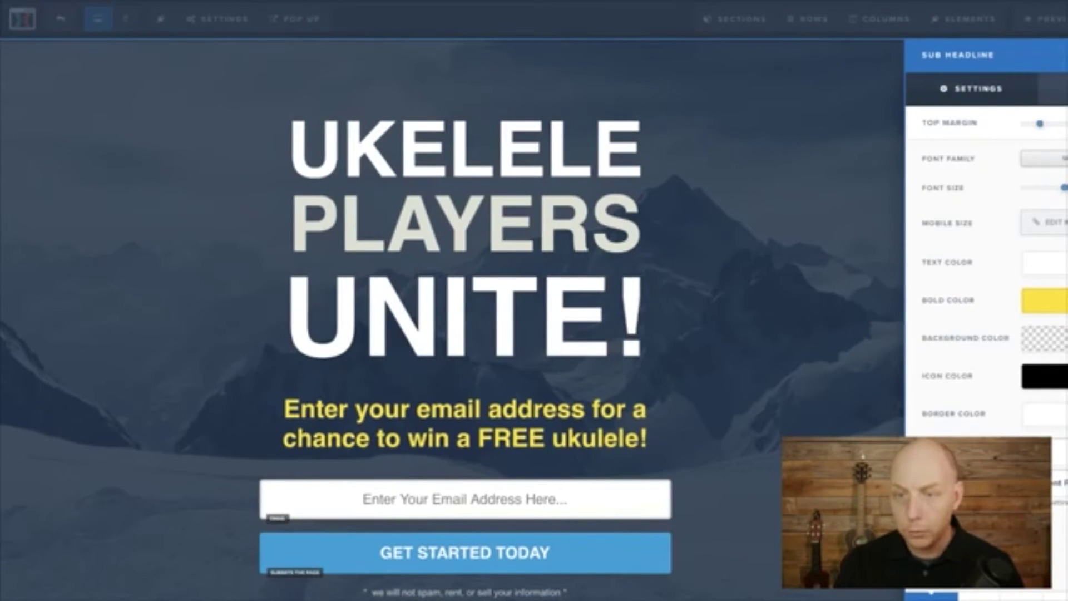
{"action": "left_click_drag", "start_coordinate": [1039, 123], "coordinate": [1020, 123]}
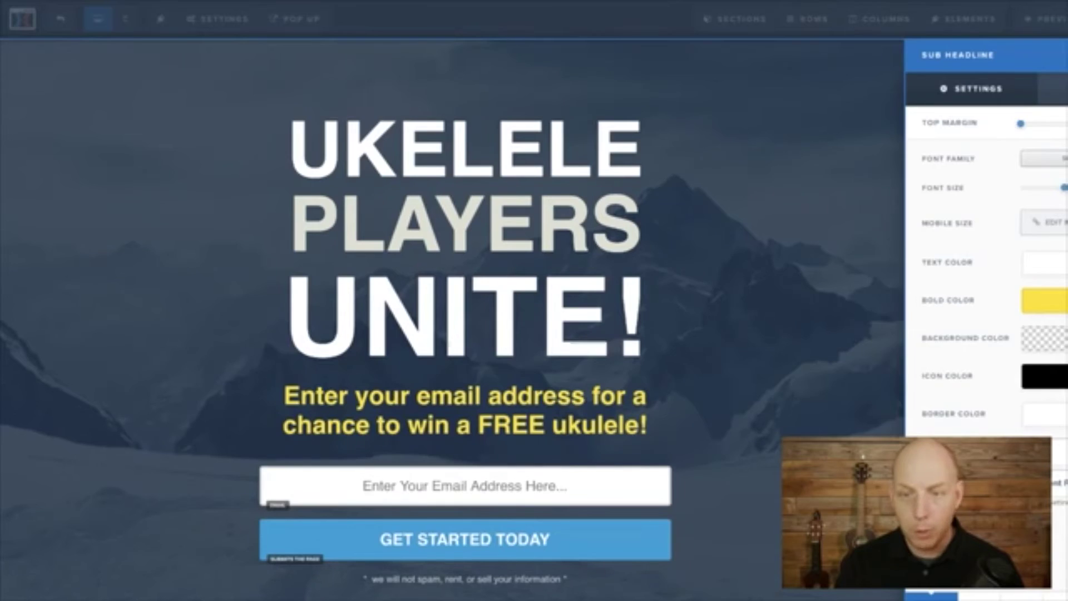
- Change the sign up button's text to "YES! I WANT A FREEE UKULELE!"
{"action": "left_click", "coordinate": [867, 134]}
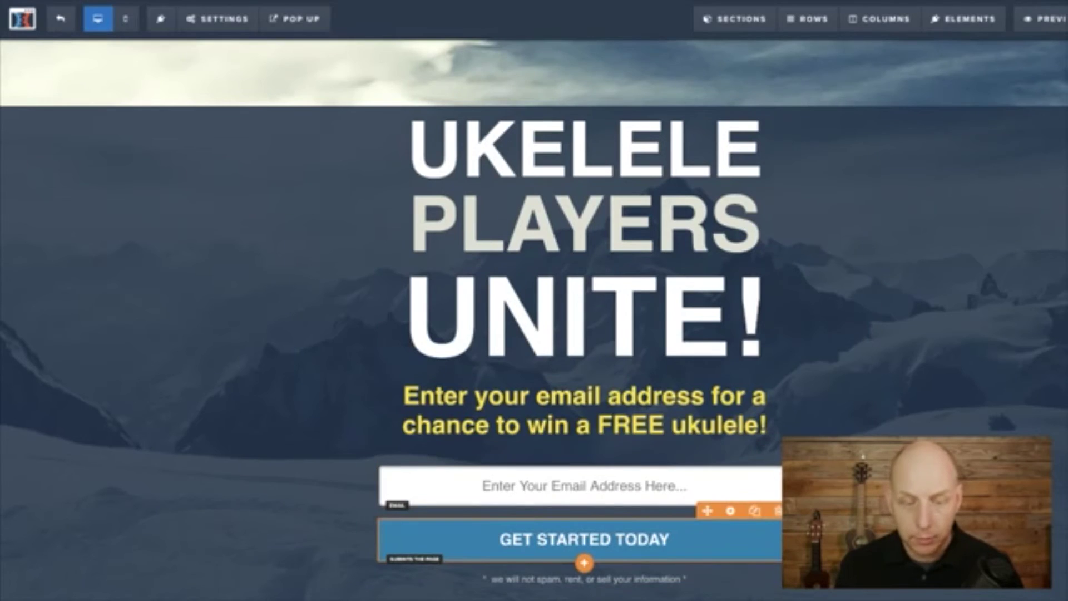
{"action": "left_click", "coordinate": [584, 539]}
{"action": "left_click_drag", "start_coordinate": [1054, 205], "coordinate": [1027, 205]}
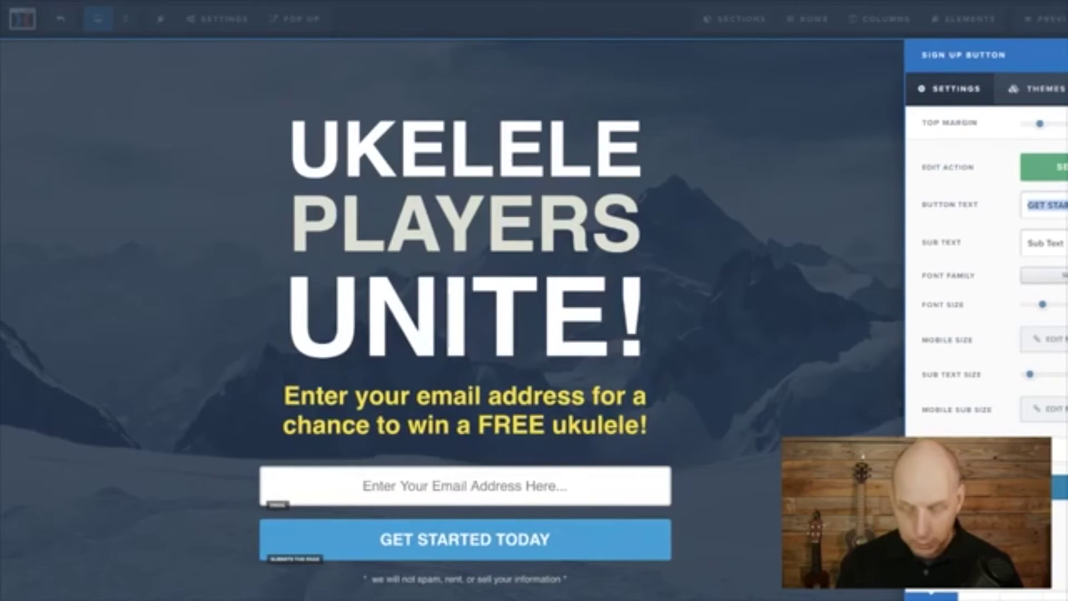
{"action": "type", "text": "YES! I W"}
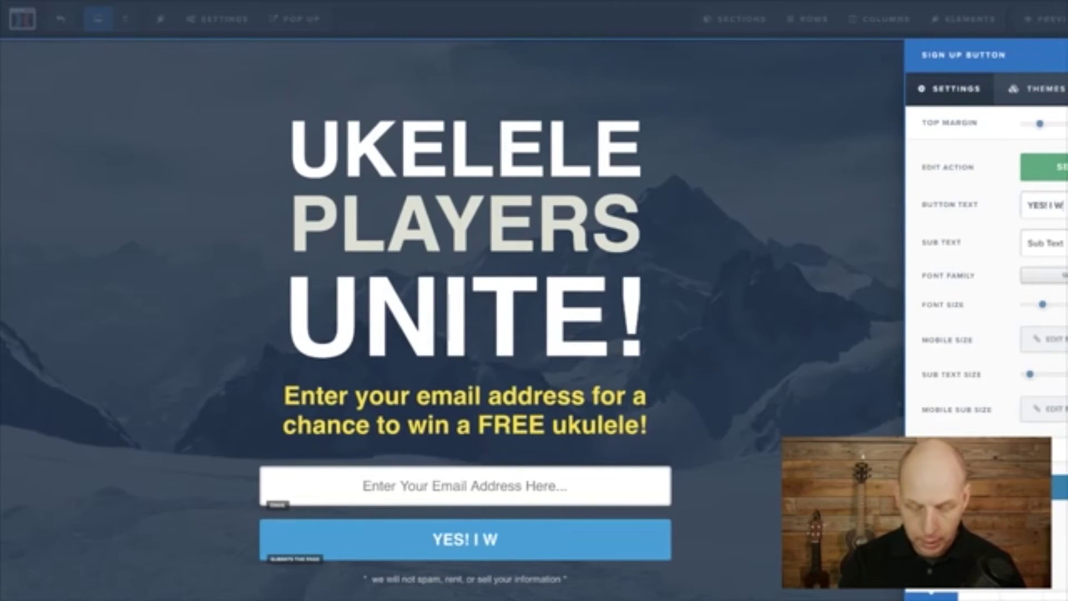
{"action": "type", "text": "ANT A FREEE"}
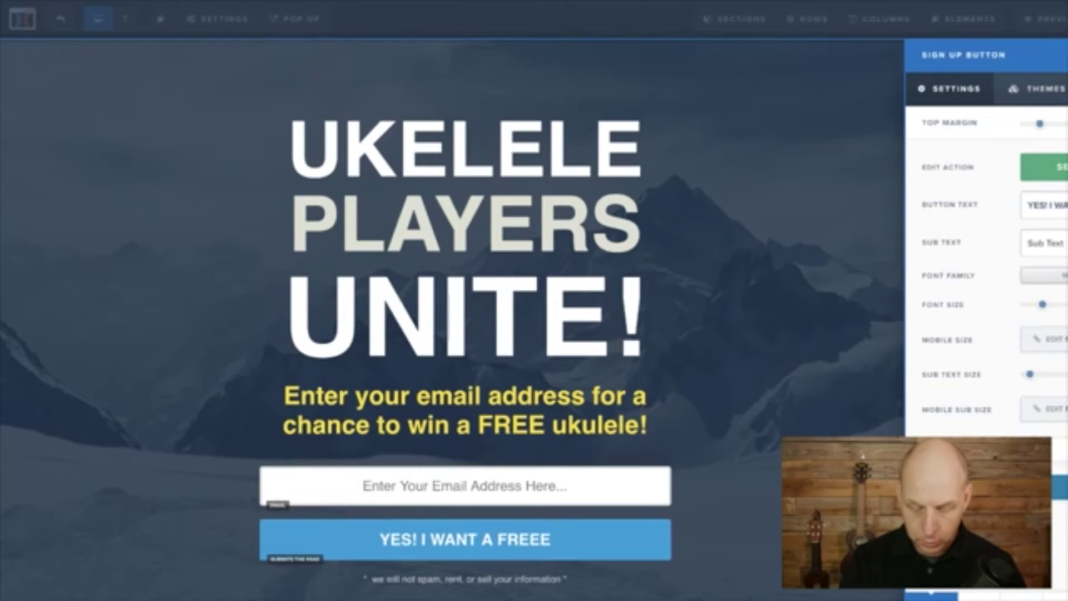
{"action": "type", "text": " UKULELE!"}
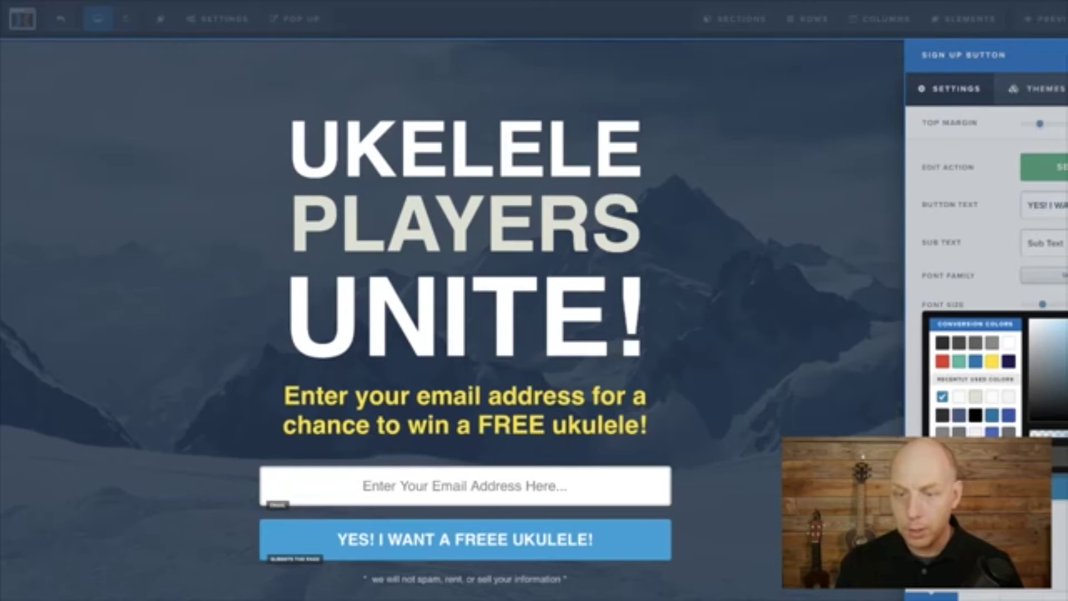
- Color the sign up button red and test the optin form in the page preview with an email address
{"action": "left_click", "coordinate": [943, 362]}
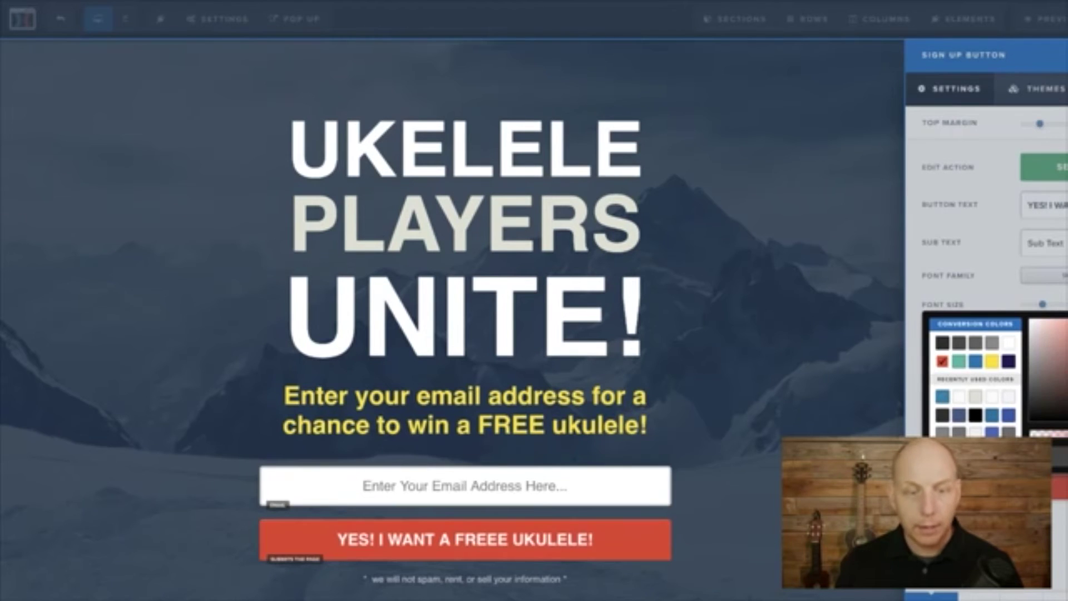
{"action": "key", "text": "Escape"}
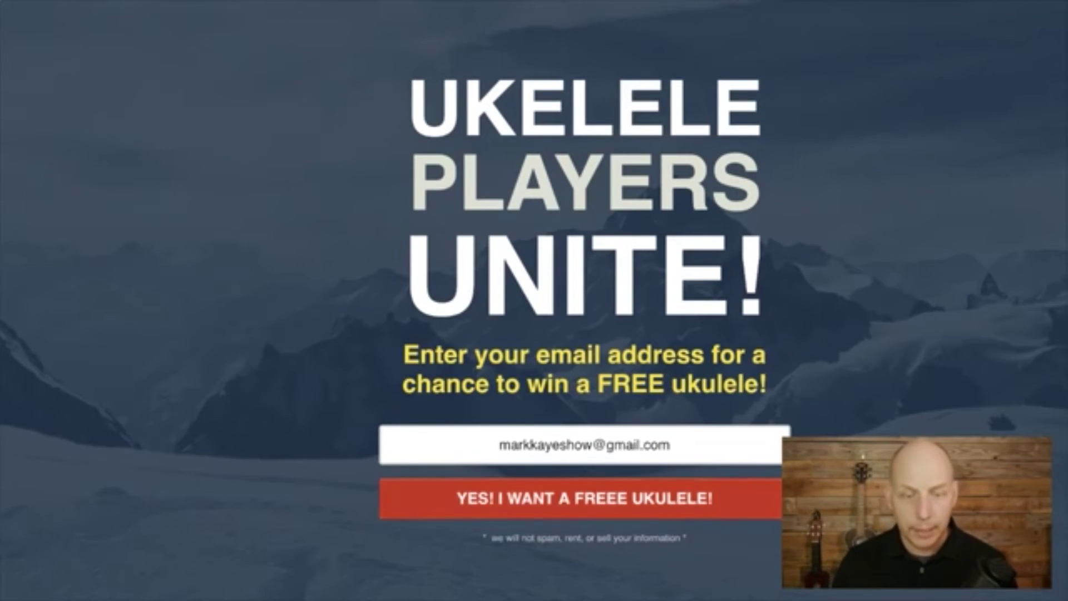
{"action": "key", "text": "Return"}
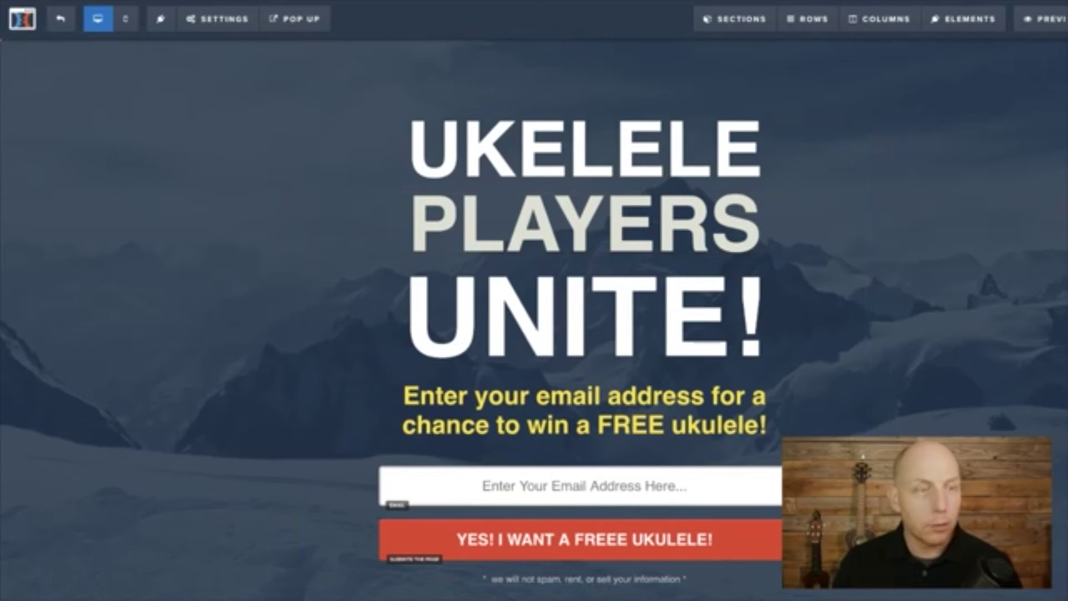
- Return to the funnel steps and assign the Mother Funnel Squeeze Page - 14 template to the Thank You step
{"action": "left_click", "coordinate": [61, 19]}
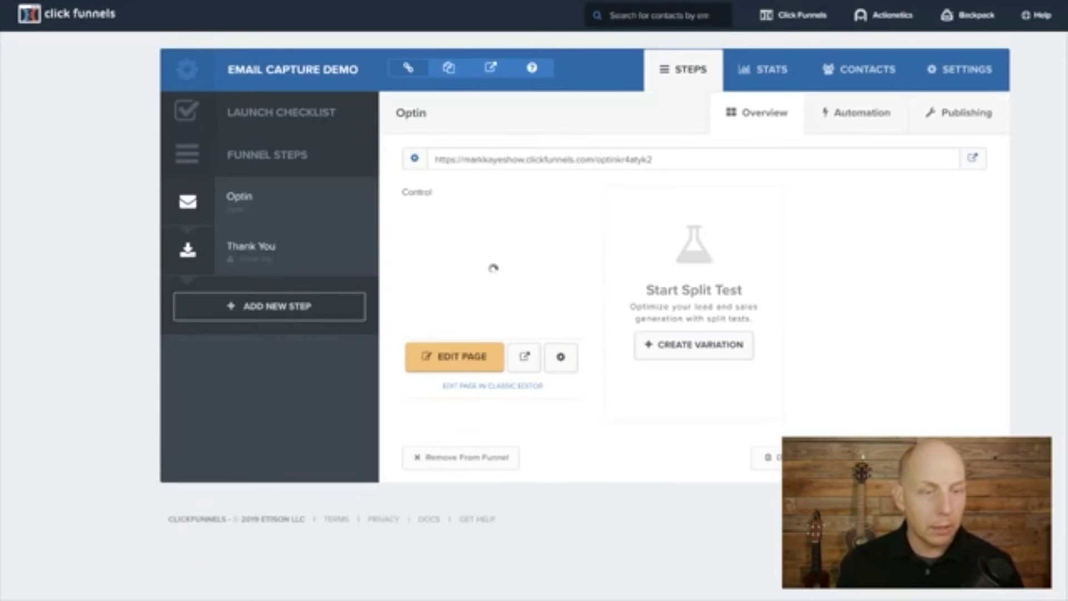
{"action": "left_click", "coordinate": [250, 247]}
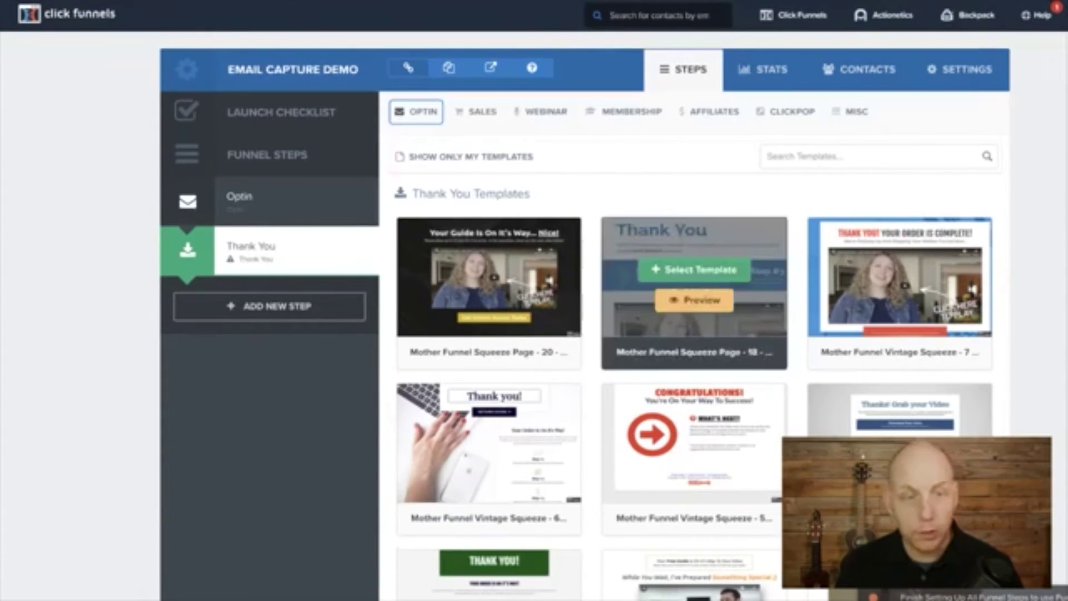
{"action": "scroll", "coordinate": [694, 278], "scroll_direction": "down", "scroll_amount": 3}
{"action": "scroll", "coordinate": [694, 278], "scroll_direction": "up", "scroll_amount": 2}
{"action": "scroll", "coordinate": [695, 278], "scroll_direction": "down", "scroll_amount": 2}
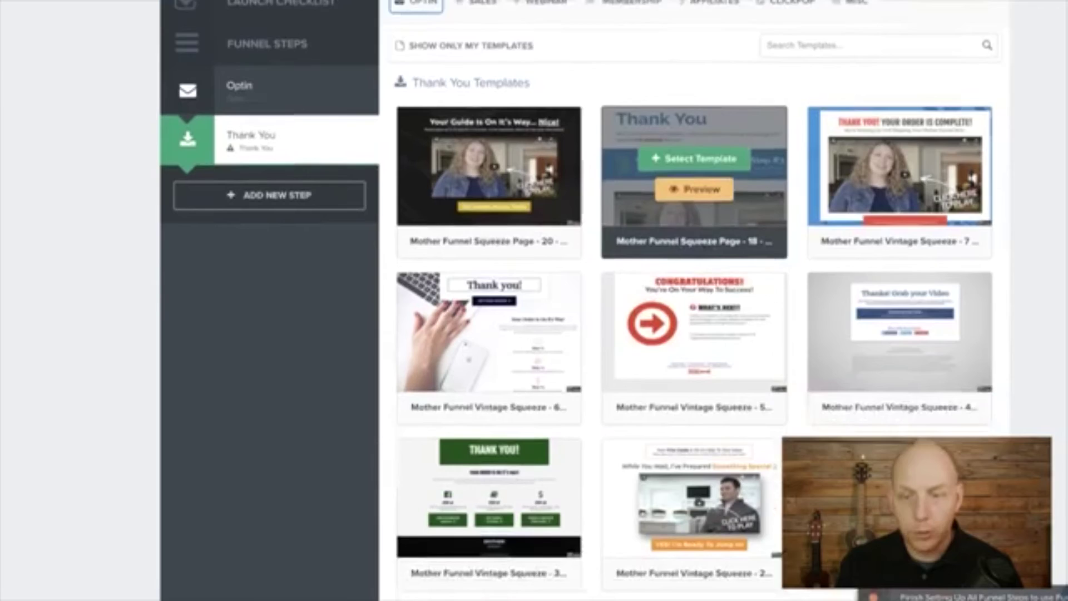
{"action": "scroll", "coordinate": [694, 261], "scroll_direction": "down", "scroll_amount": 3}
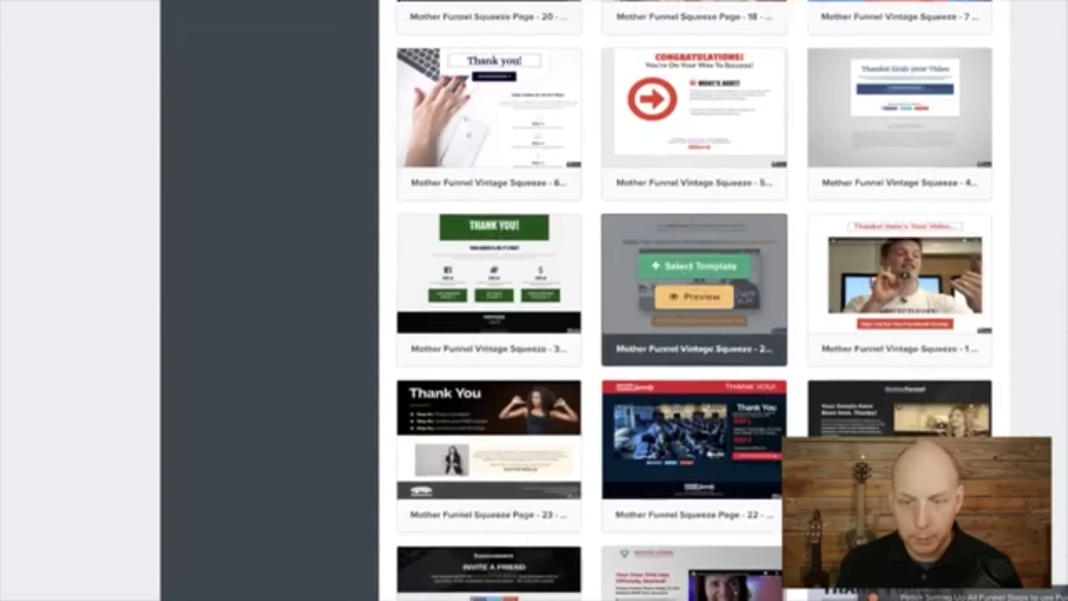
{"action": "scroll", "coordinate": [900, 323], "scroll_direction": "down", "scroll_amount": 2}
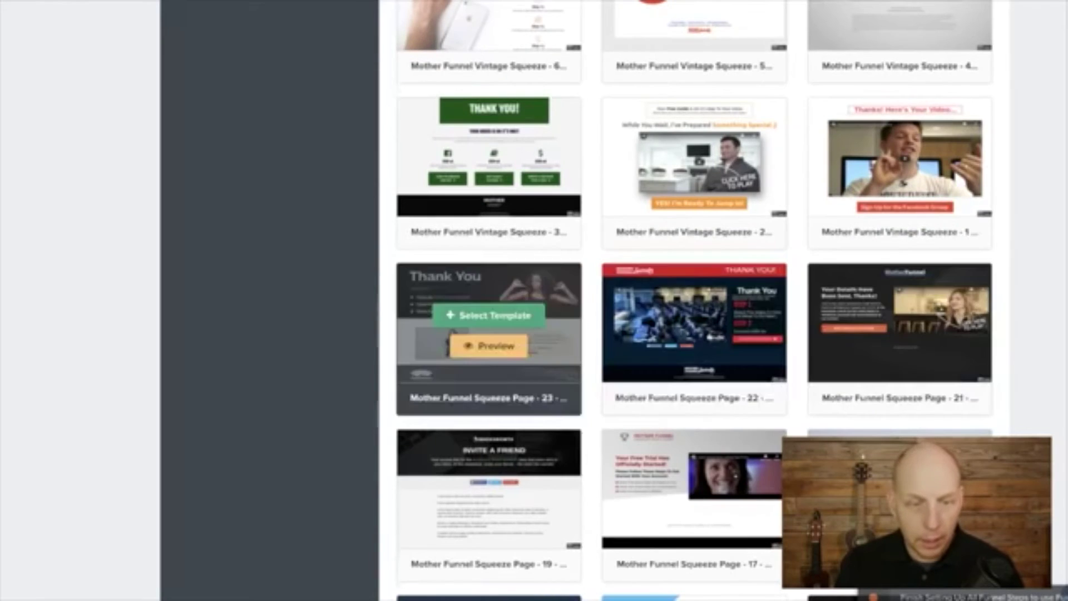
{"action": "scroll", "coordinate": [694, 289], "scroll_direction": "down", "scroll_amount": 4}
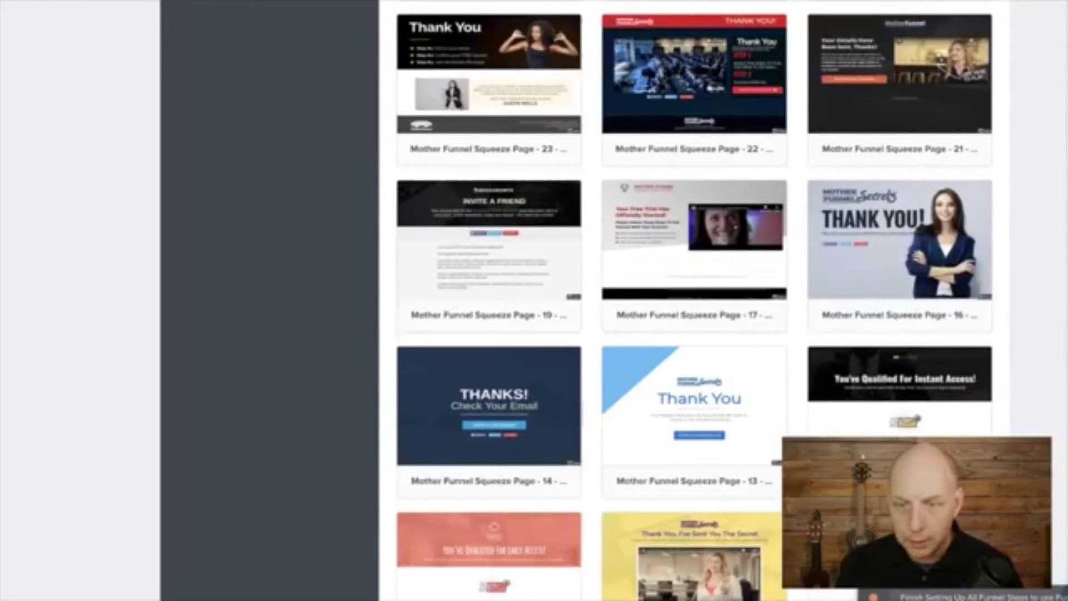
{"action": "scroll", "coordinate": [694, 167], "scroll_direction": "down", "scroll_amount": 2}
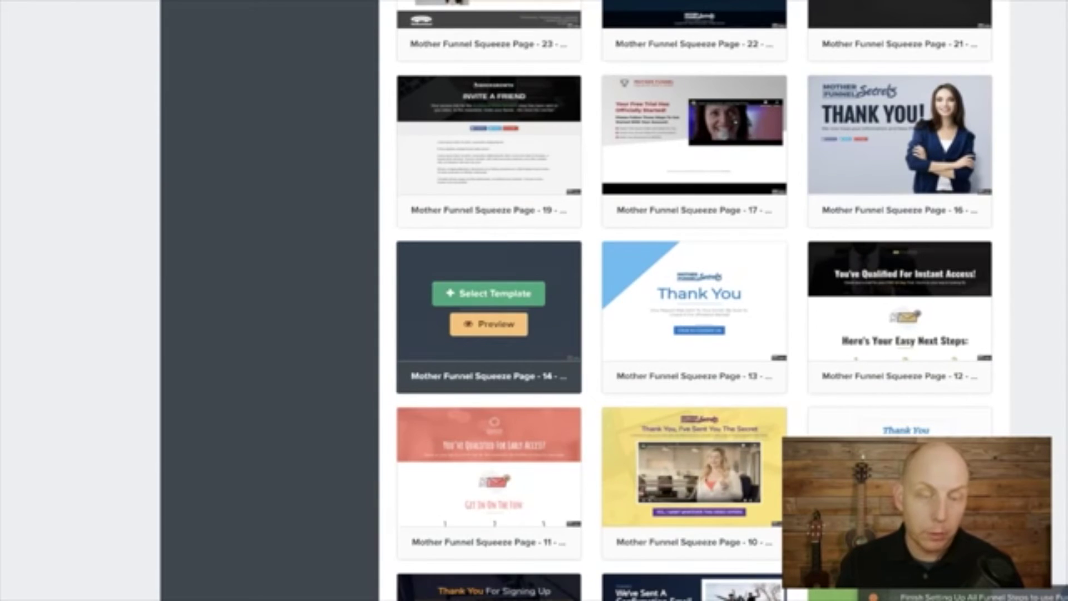
{"action": "left_click", "coordinate": [488, 294]}
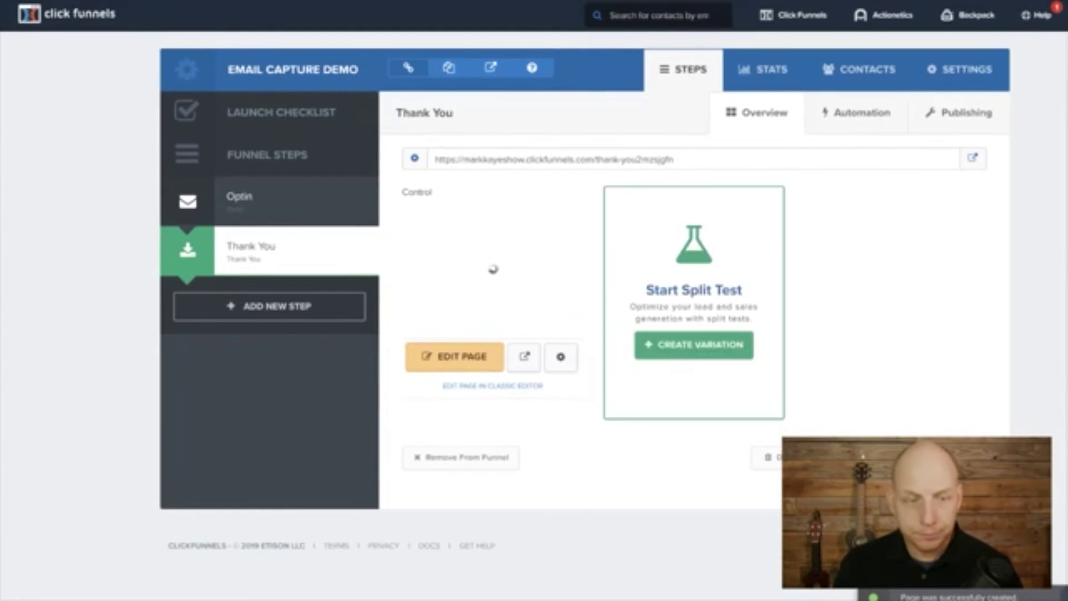
- Open the Thank You page for editing and replace the THANKS! headline with "WOOHOO!"
{"action": "left_click", "coordinate": [455, 356]}
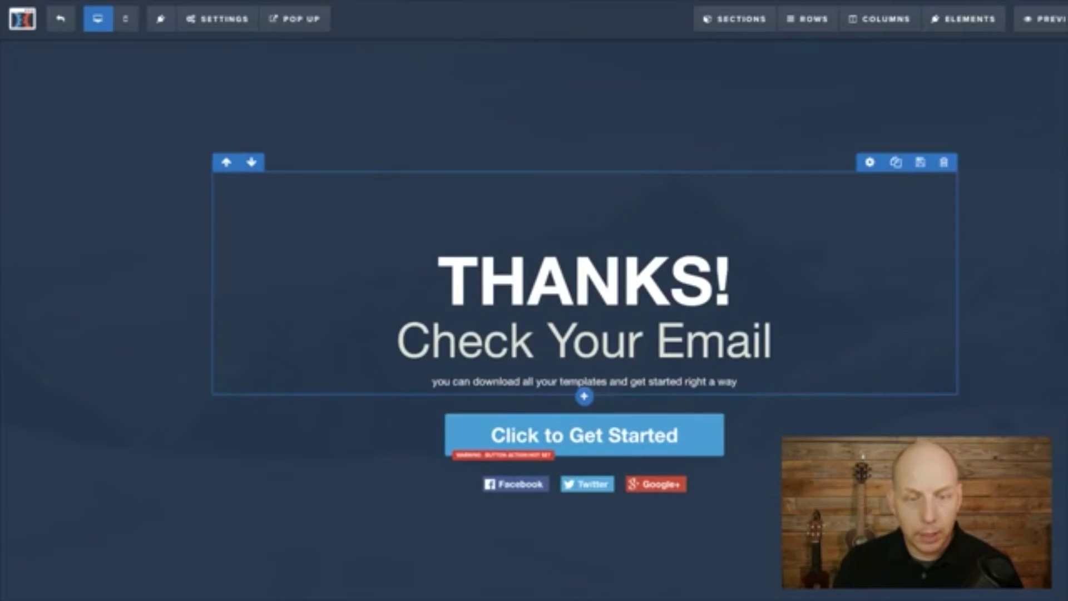
{"action": "left_click", "coordinate": [584, 278]}
{"action": "left_click", "coordinate": [622, 278]}
{"action": "key", "text": "ctrl+a"}
{"action": "type", "text": "WOOHOO!"}
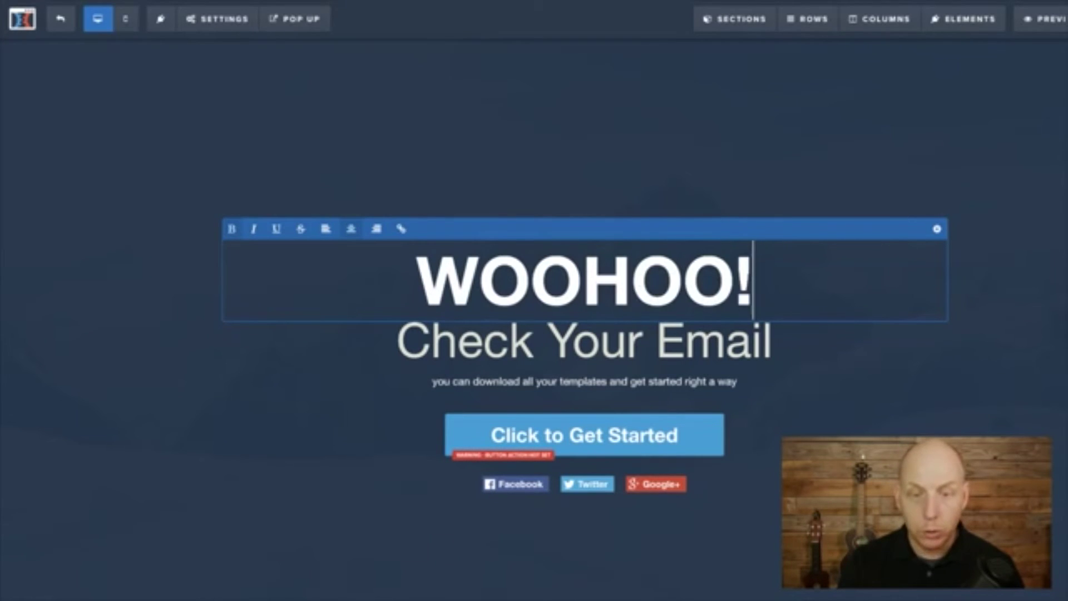
- Replace the "Check Your Email" line below the headline with "We will EMAIL you if you win!"
{"action": "left_click", "coordinate": [584, 340]}
{"action": "key", "text": "ctrl+a"}
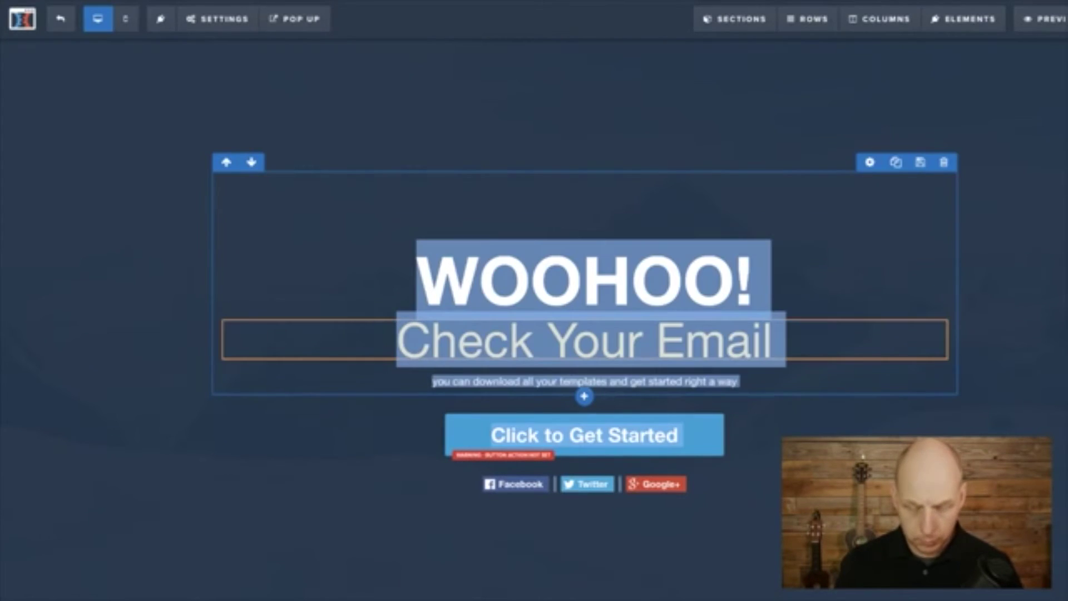
{"action": "scroll", "coordinate": [534, 301], "scroll_direction": "down", "scroll_amount": 5}
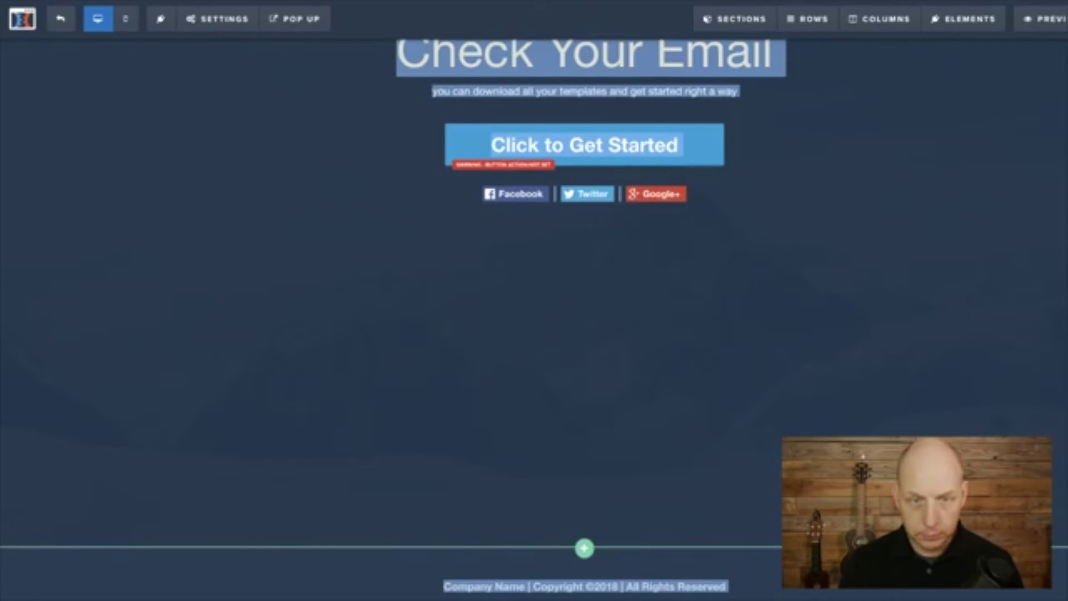
{"action": "scroll", "coordinate": [534, 301], "scroll_direction": "up", "scroll_amount": 3}
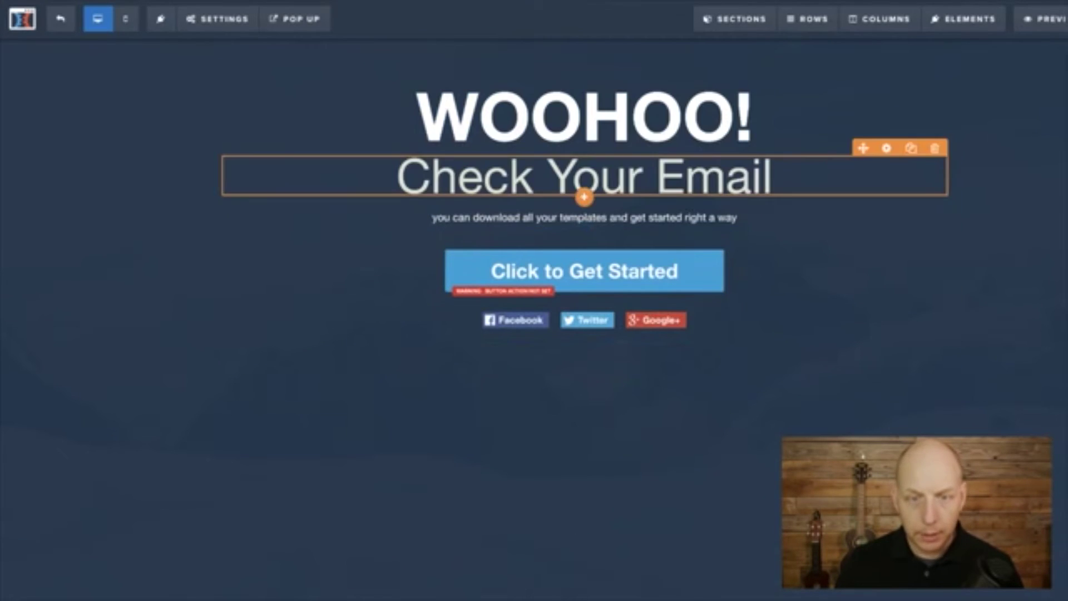
{"action": "double_click", "coordinate": [686, 177]}
{"action": "key", "text": "ctrl+a"}
{"action": "type", "text": "We will EMAI"}
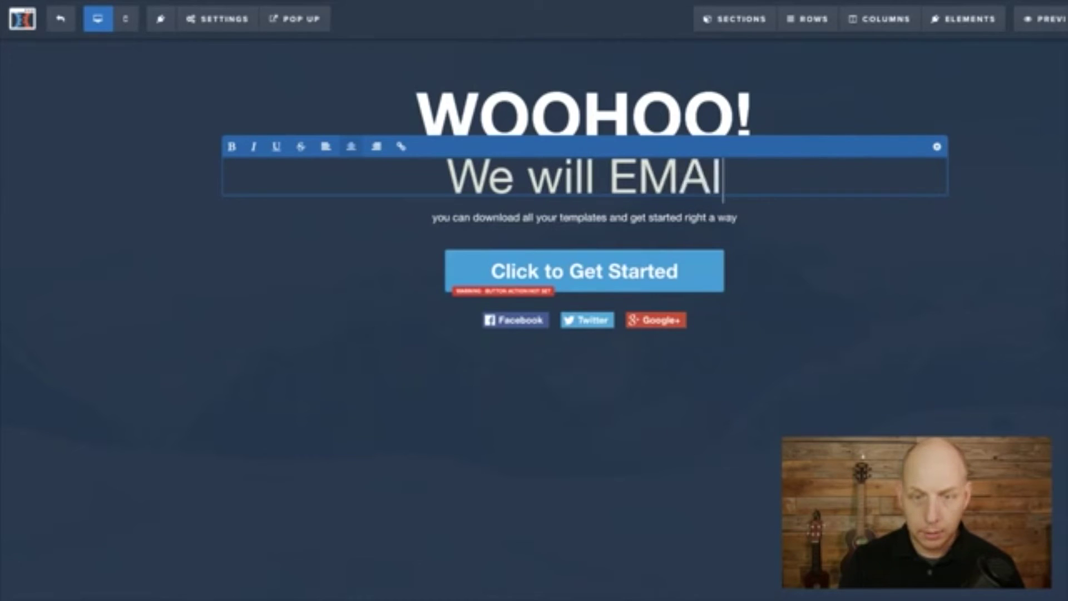
{"action": "type", "text": "L you if you win!"}
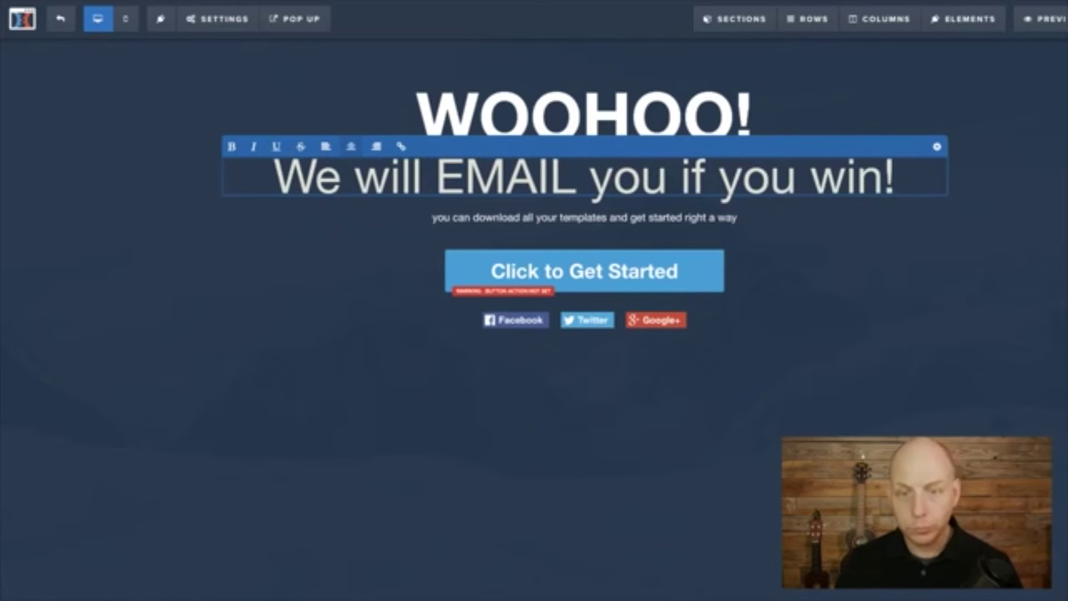
- Reduce the font size of the "We will EMAIL you if you win!" line to about the width of the WOOHOO! headline
{"action": "scroll", "coordinate": [585, 222], "scroll_direction": "down", "scroll_amount": 1}
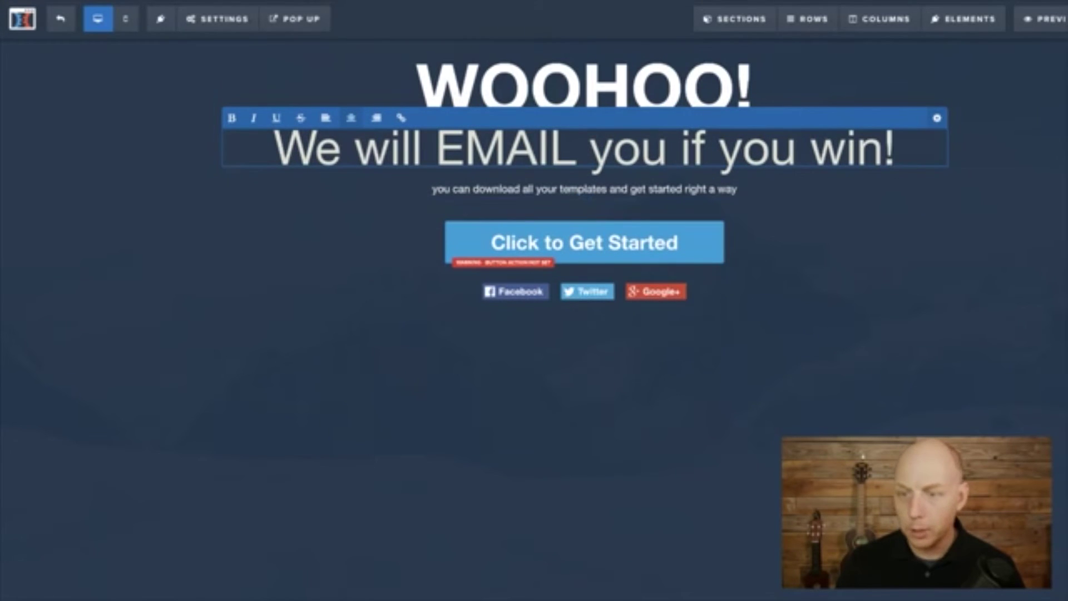
{"action": "left_click", "coordinate": [936, 118]}
{"action": "left_click_drag", "start_coordinate": [1067, 188], "coordinate": [1062, 188]}
{"action": "left_click", "coordinate": [667, 173]}
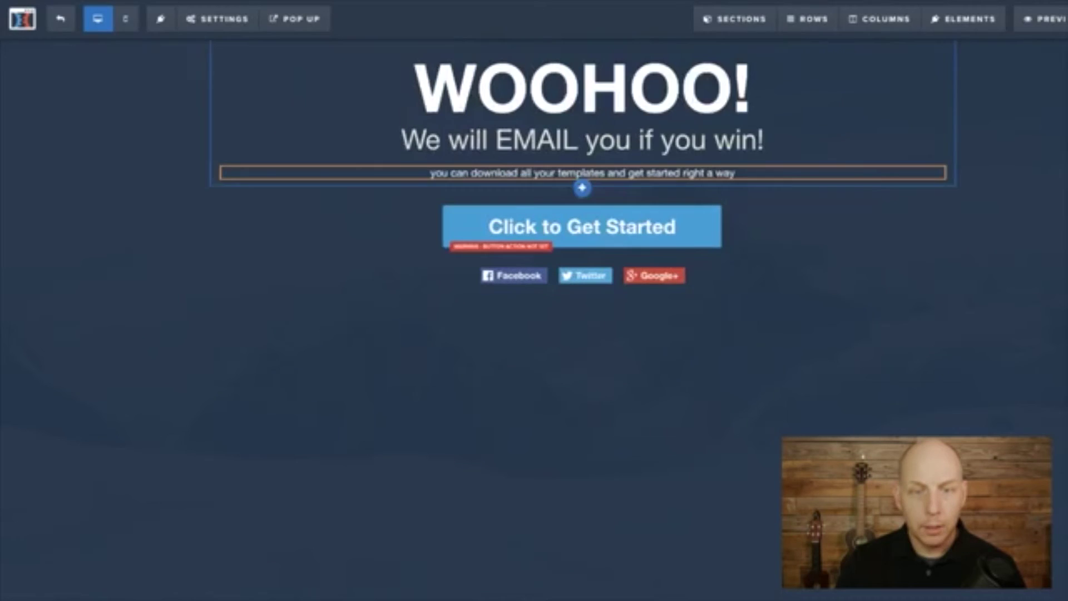
- Replace the small text about downloading templates with "You may REENTER Every week! :)"
{"action": "triple_click", "coordinate": [665, 173]}
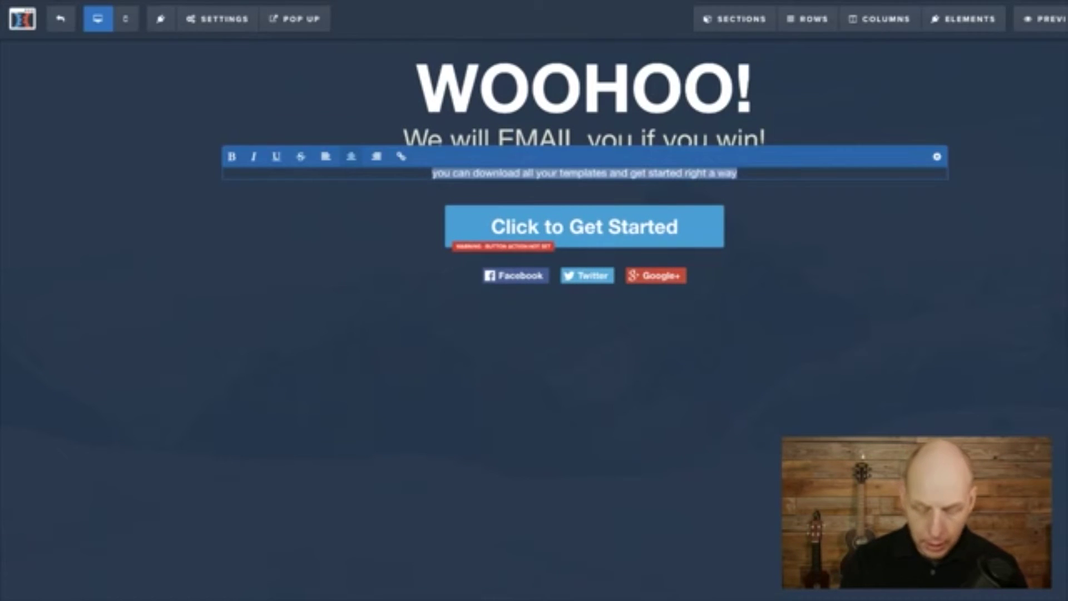
{"action": "type", "text": "You m"}
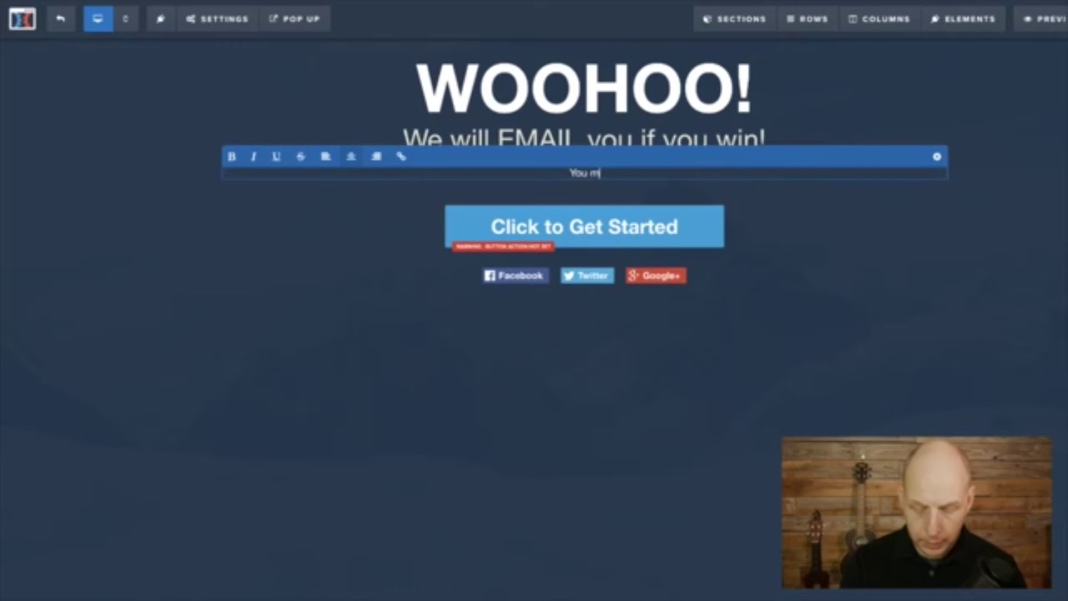
{"action": "type", "text": "ay REENTER "}
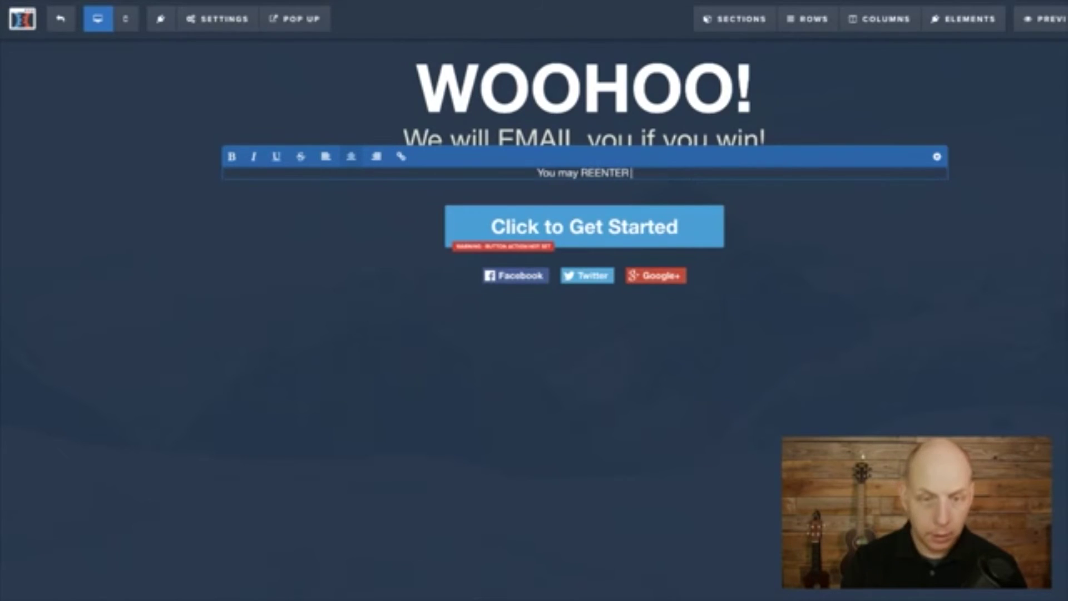
{"action": "type", "text": "Every week! :)"}
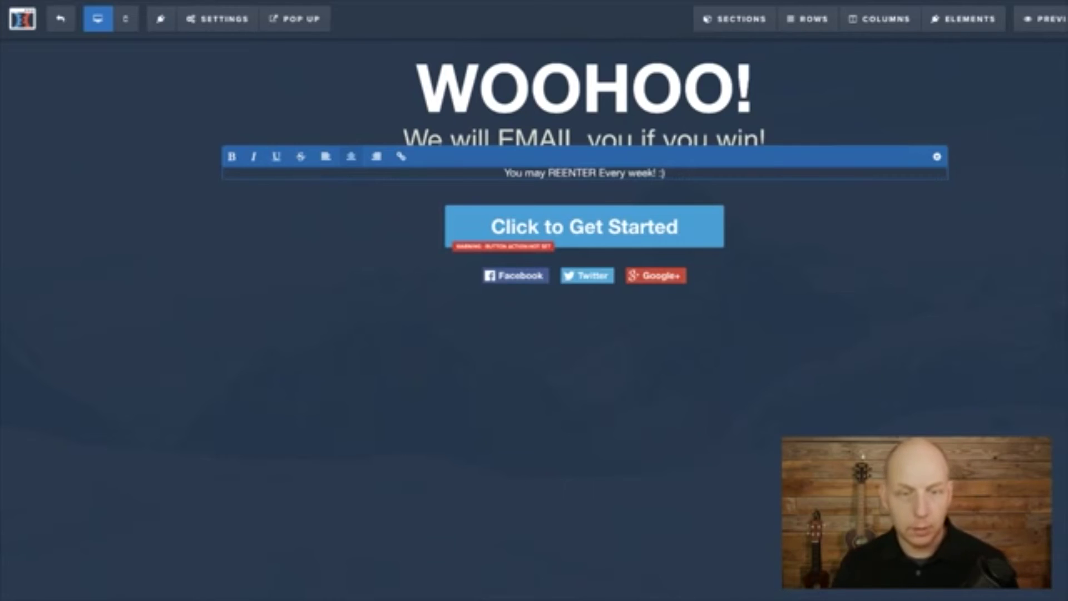
{"action": "left_click", "coordinate": [584, 227]}
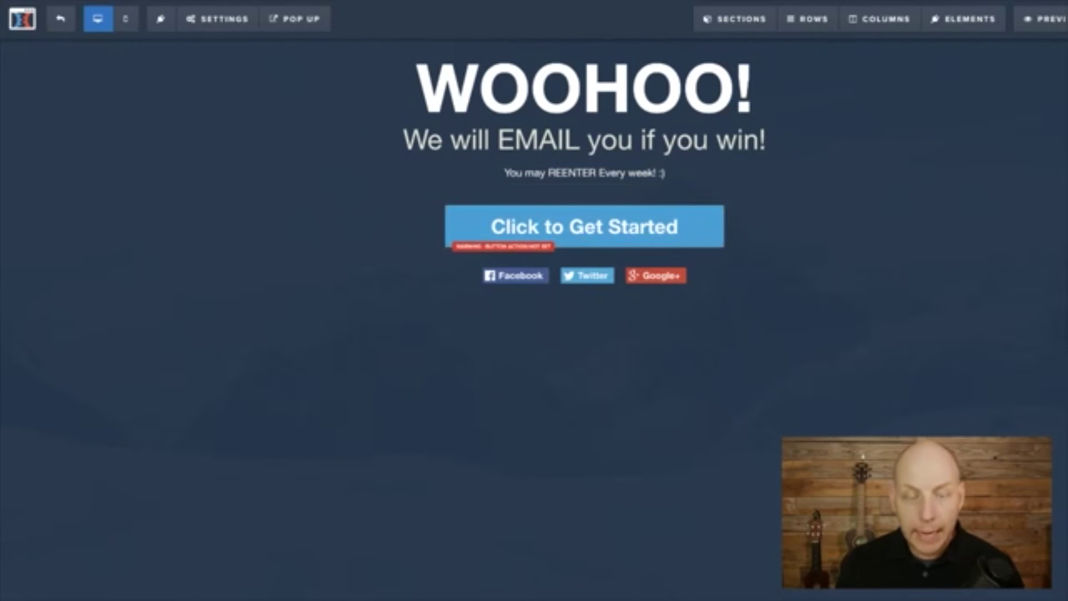
- Delete the Click to Get Started button and the row holding the social share buttons
{"action": "scroll", "coordinate": [584, 222], "scroll_direction": "up", "scroll_amount": 2}
{"action": "scroll", "coordinate": [584, 222], "scroll_direction": "up", "scroll_amount": 2}
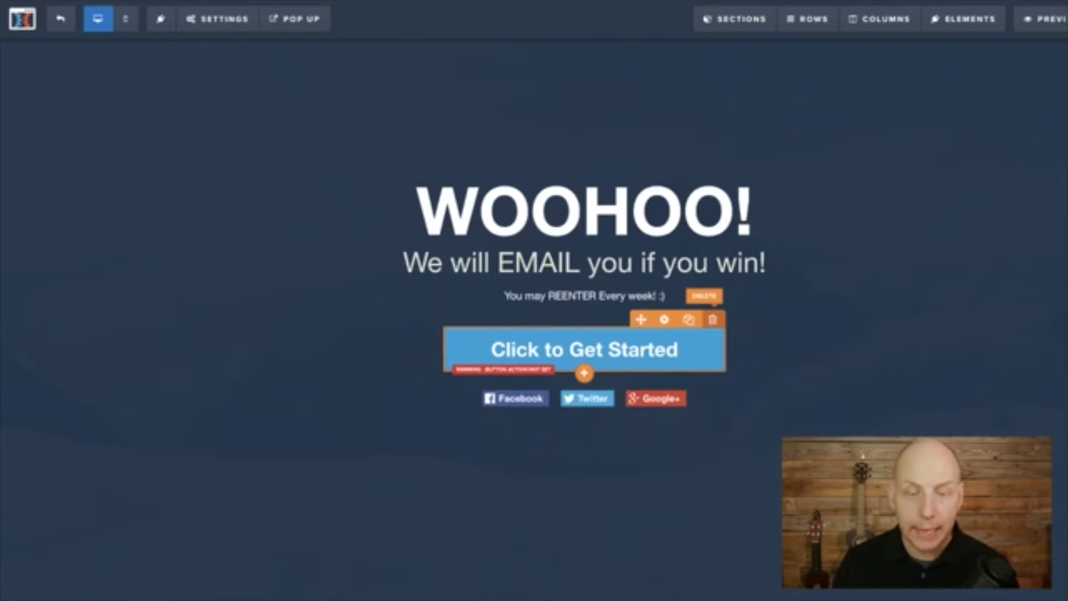
{"action": "left_click", "coordinate": [712, 319]}
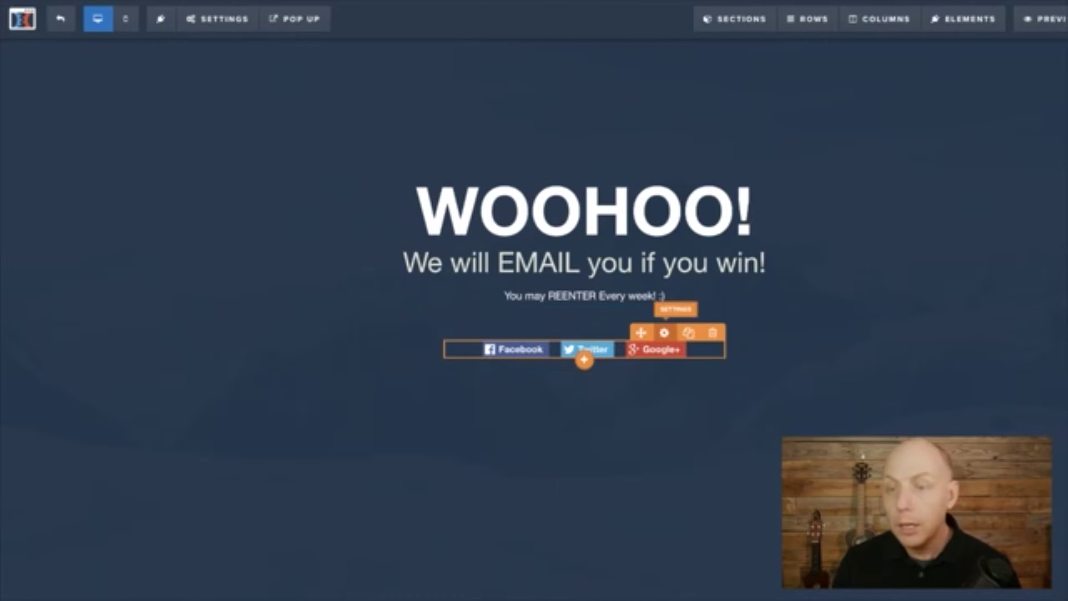
{"action": "left_click", "coordinate": [664, 332]}
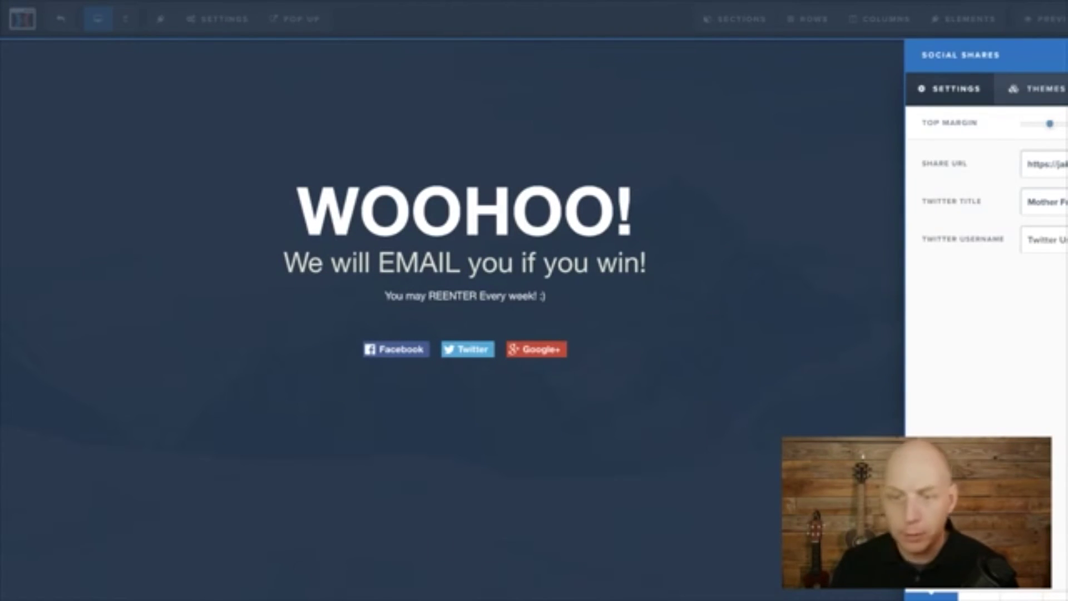
{"action": "left_click", "coordinate": [663, 223]}
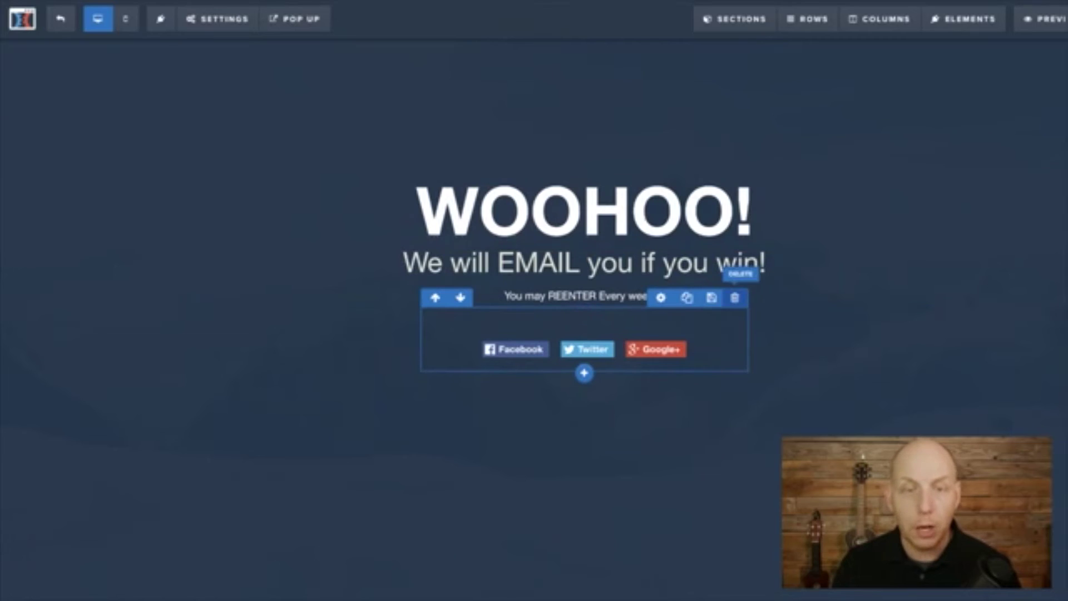
{"action": "left_click", "coordinate": [735, 298]}
- Open the Optin step's live page and submit its form with an email address to test the funnel
{"action": "mouse_move", "coordinate": [940, 23]}
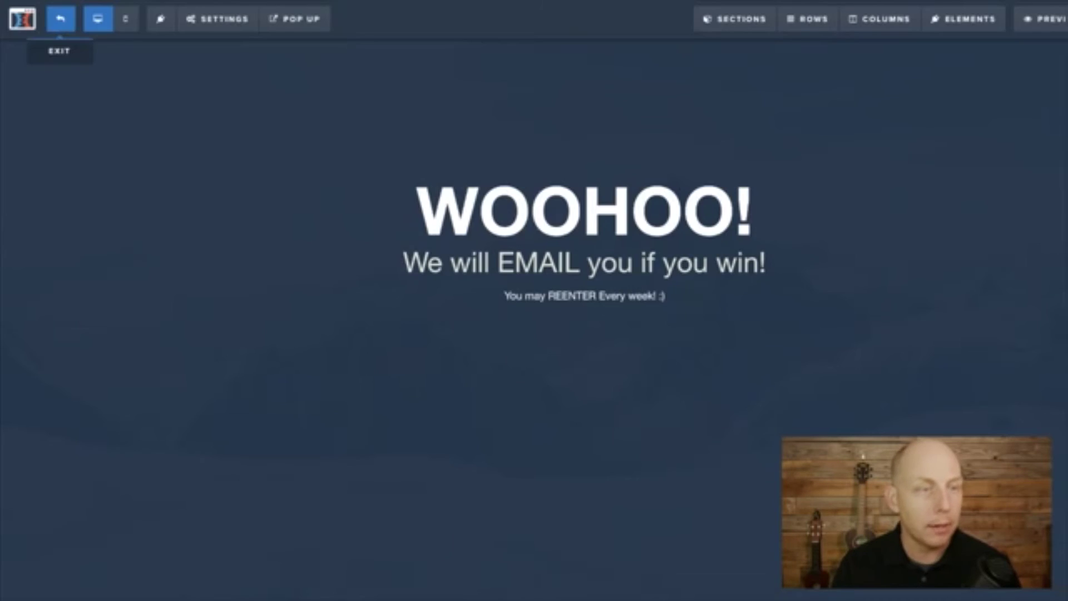
{"action": "mouse_move", "coordinate": [273, 29]}
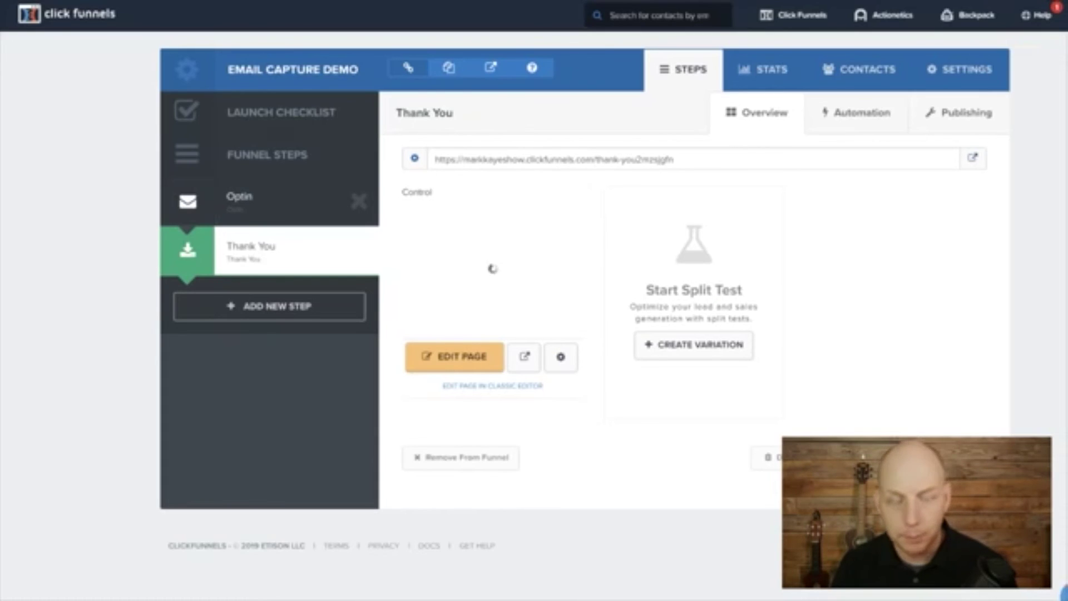
{"action": "left_click", "coordinate": [240, 201]}
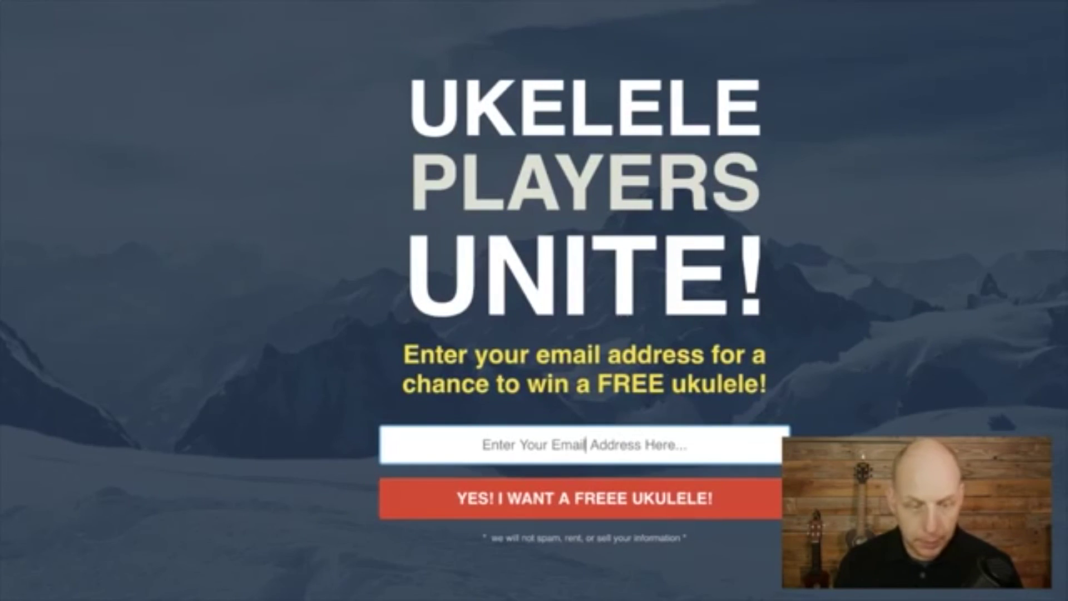
{"action": "left_click", "coordinate": [584, 485]}
{"action": "left_click", "coordinate": [584, 498]}
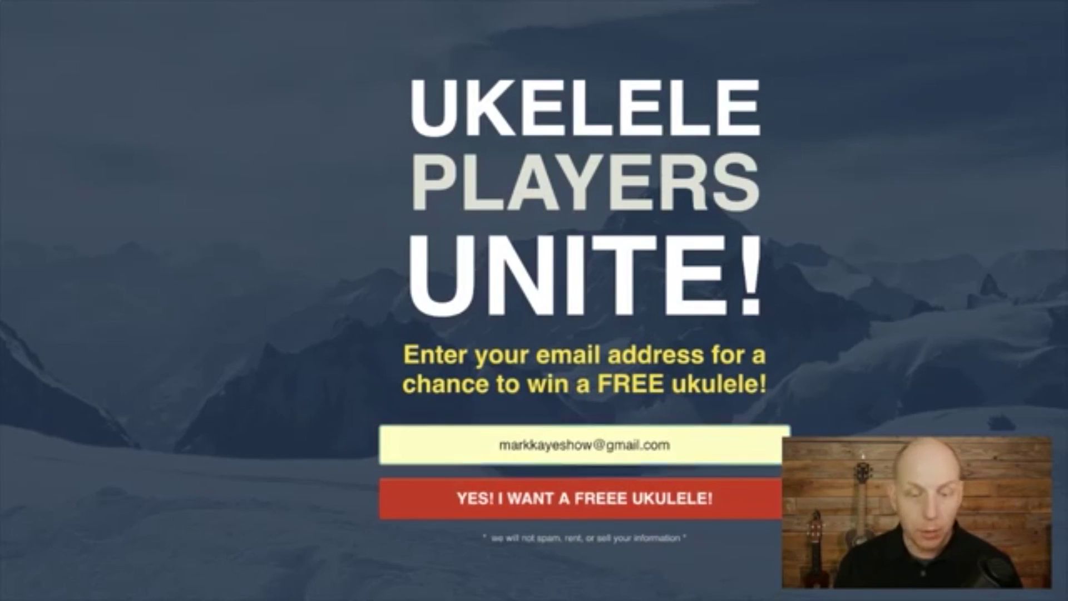